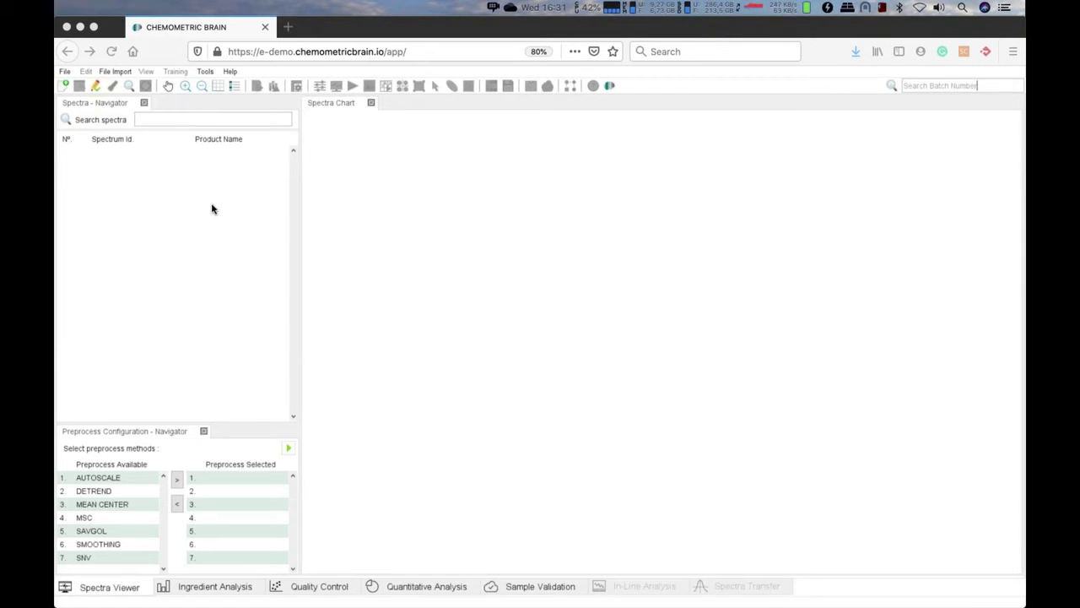
Step: Open the spectra search and list the stored samples for all equipment and all products
left_click(128, 88)
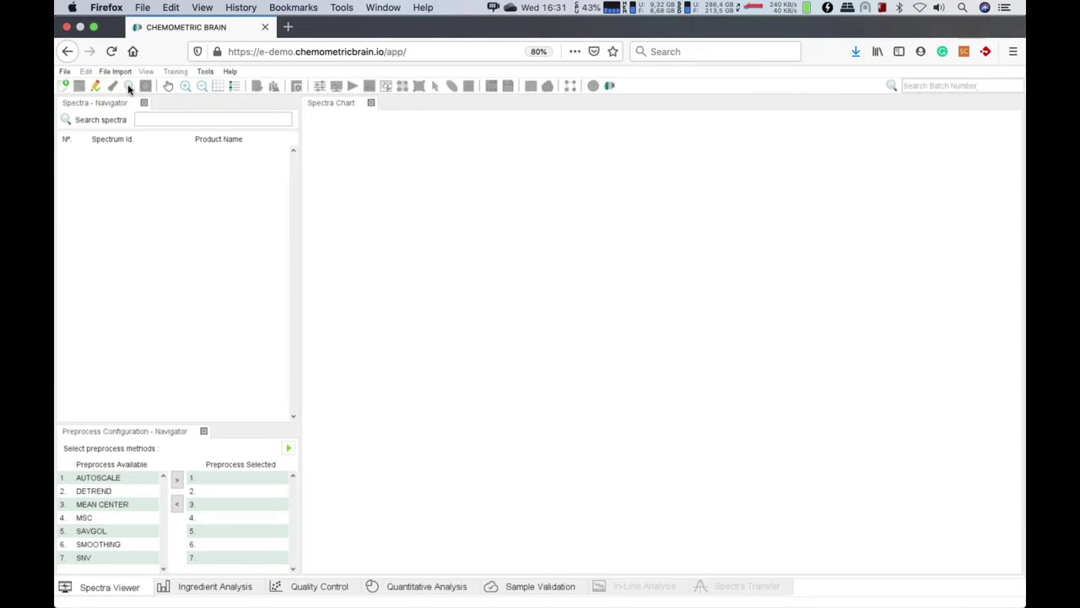
left_click(128, 88)
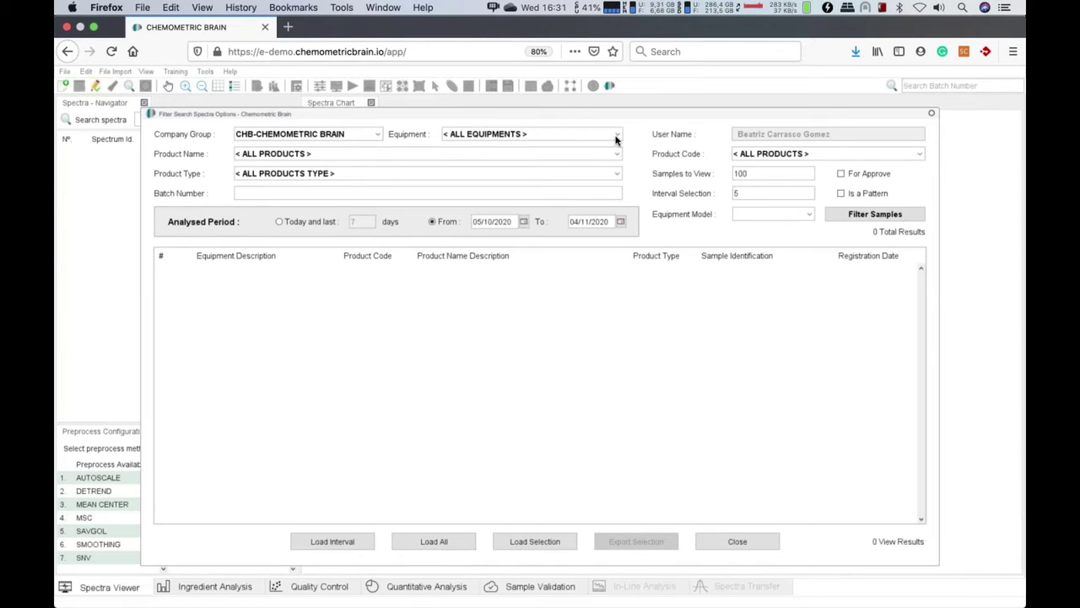
left_click(617, 135)
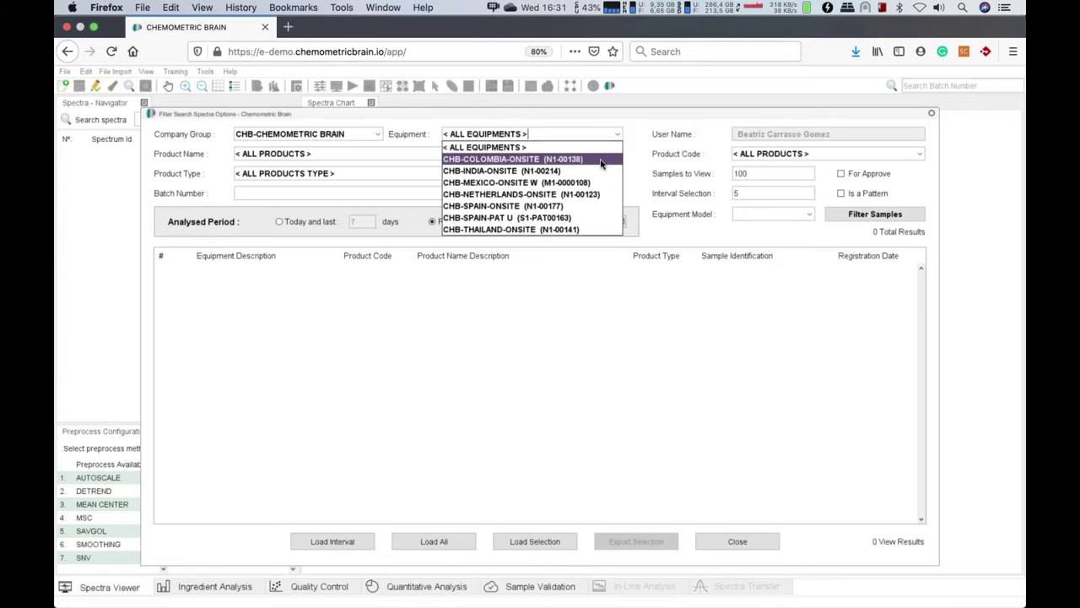
left_click(617, 135)
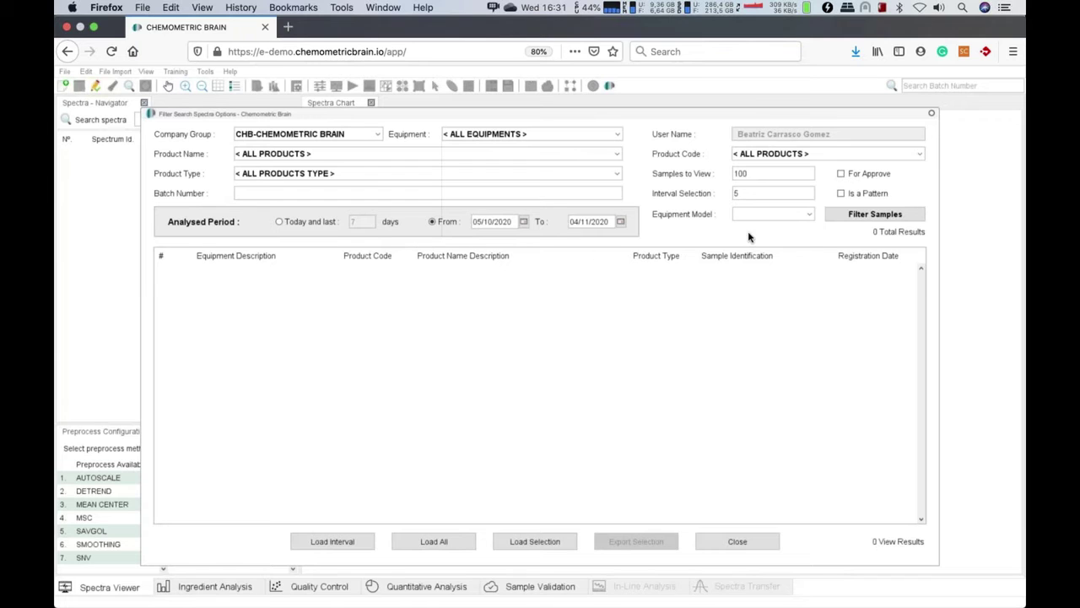
left_click(861, 216)
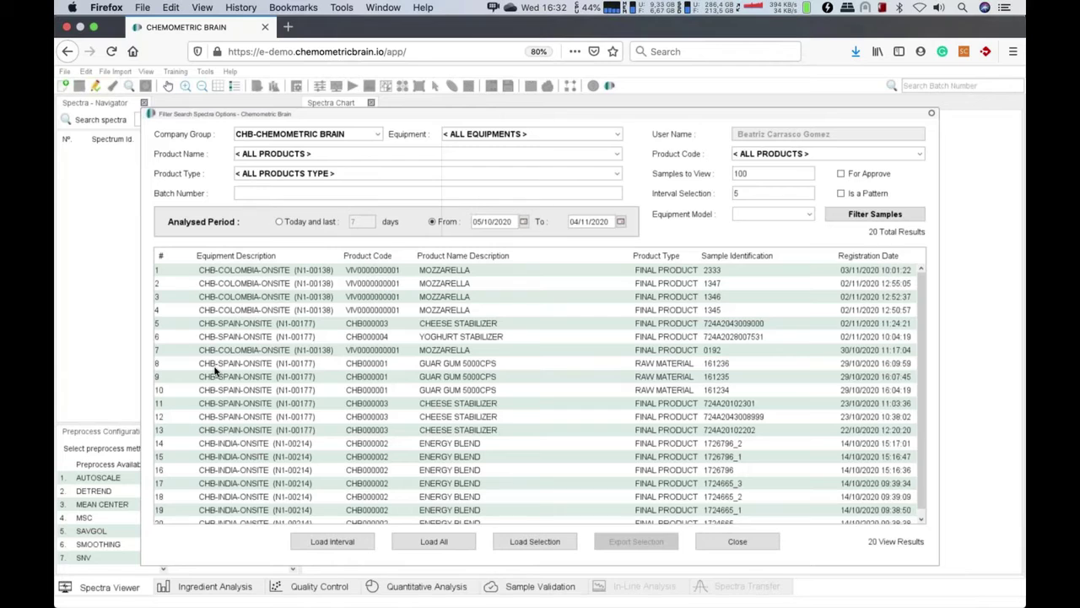
Step: Load the three ENERGY BLEND samples 1726796_2, 1726796_1 and 1726796 into the spectra viewer
left_click(331, 447)
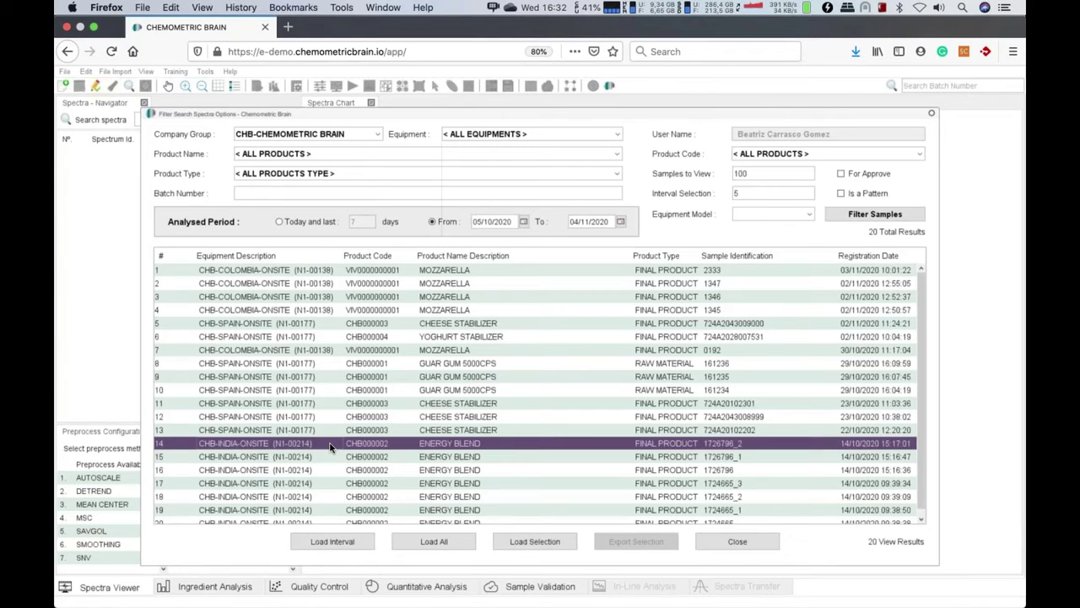
left_click_drag(331, 448, 350, 470)
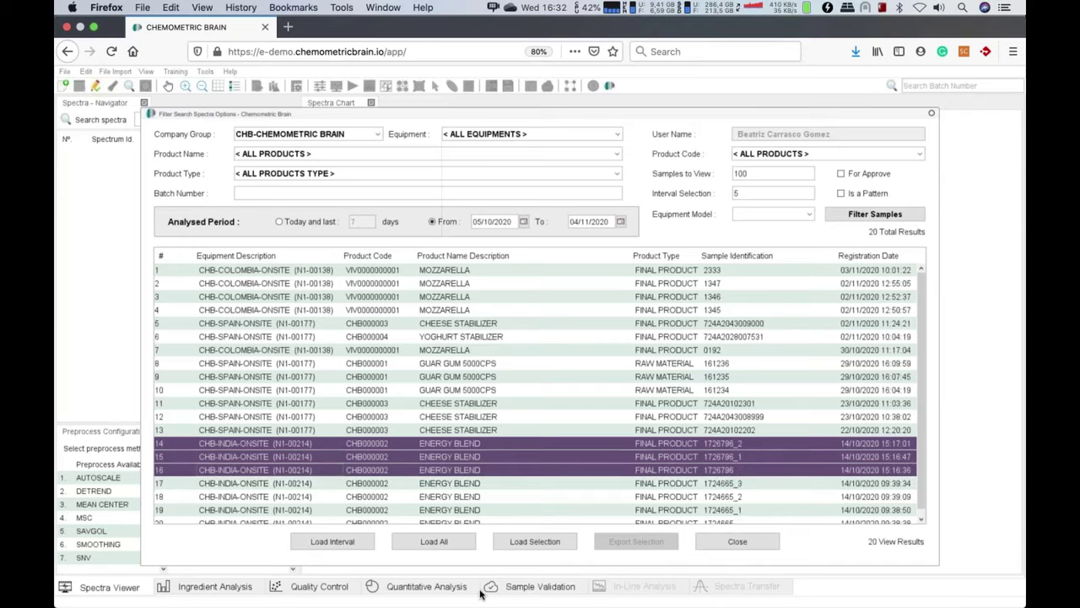
left_click(531, 541)
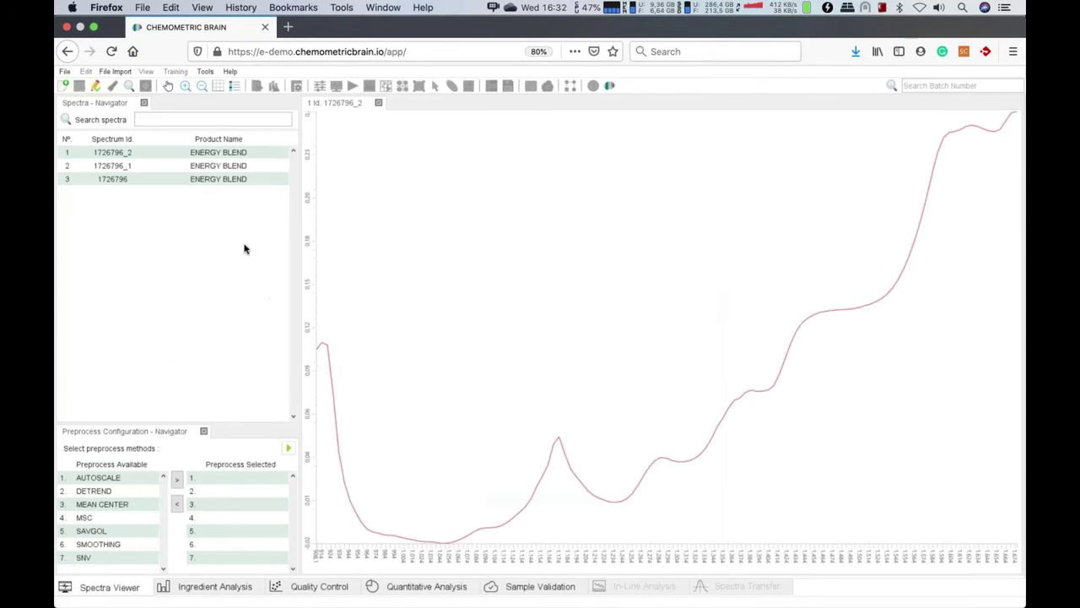
Step: View spectrum 1726796_1 in its own chart, and plot all loaded spectra together in one chart
right_click(154, 168)
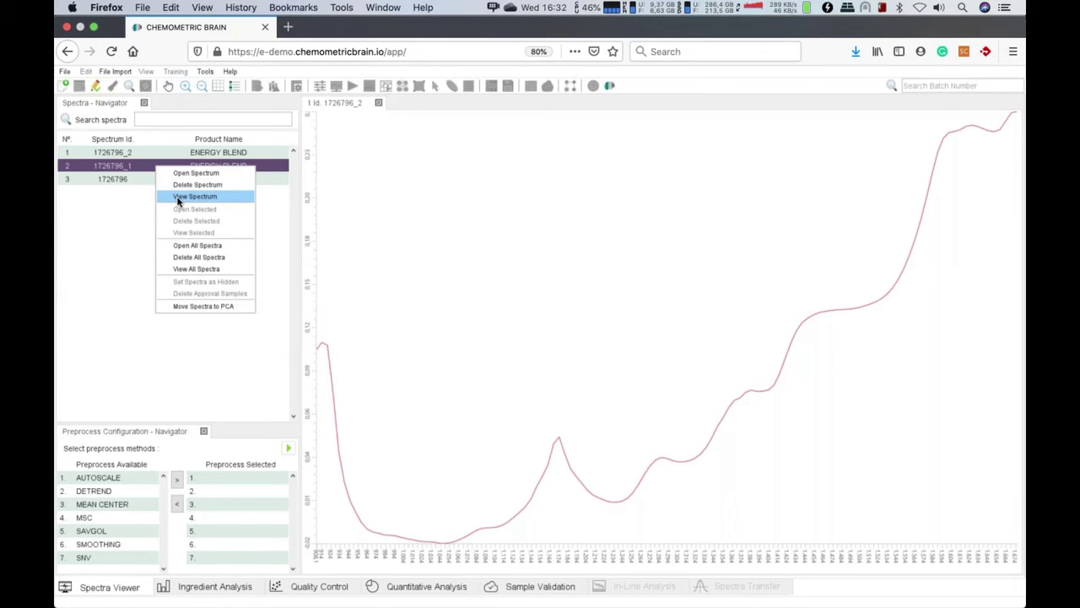
left_click(178, 198)
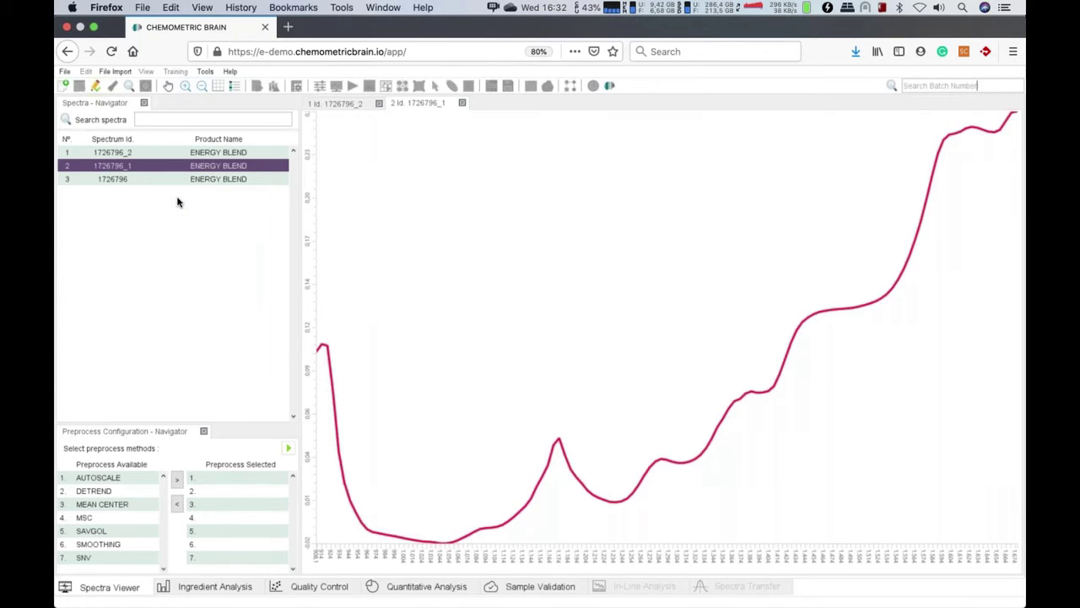
right_click(129, 167)
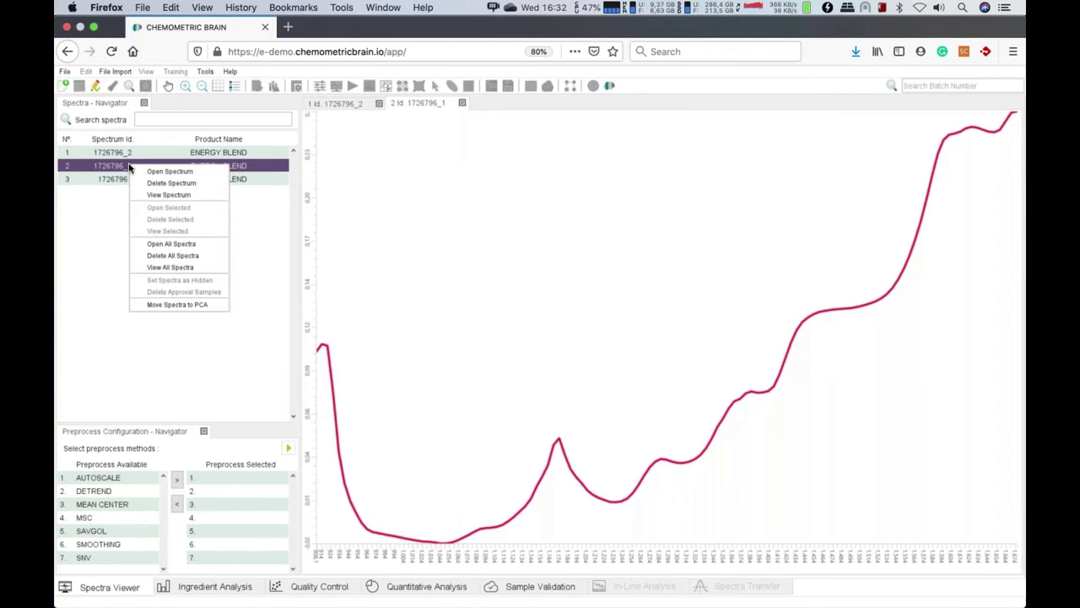
left_click(165, 267)
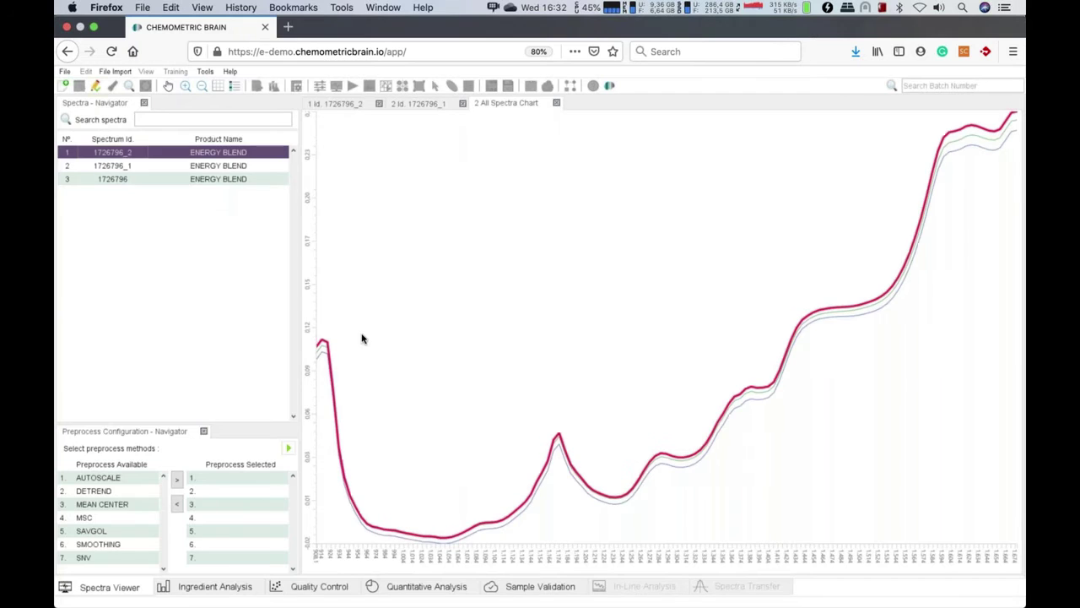
Step: Highlight the curves of spectra 1726796_1 and 1726796 in turn and show the legend on the combined chart
left_click(114, 167)
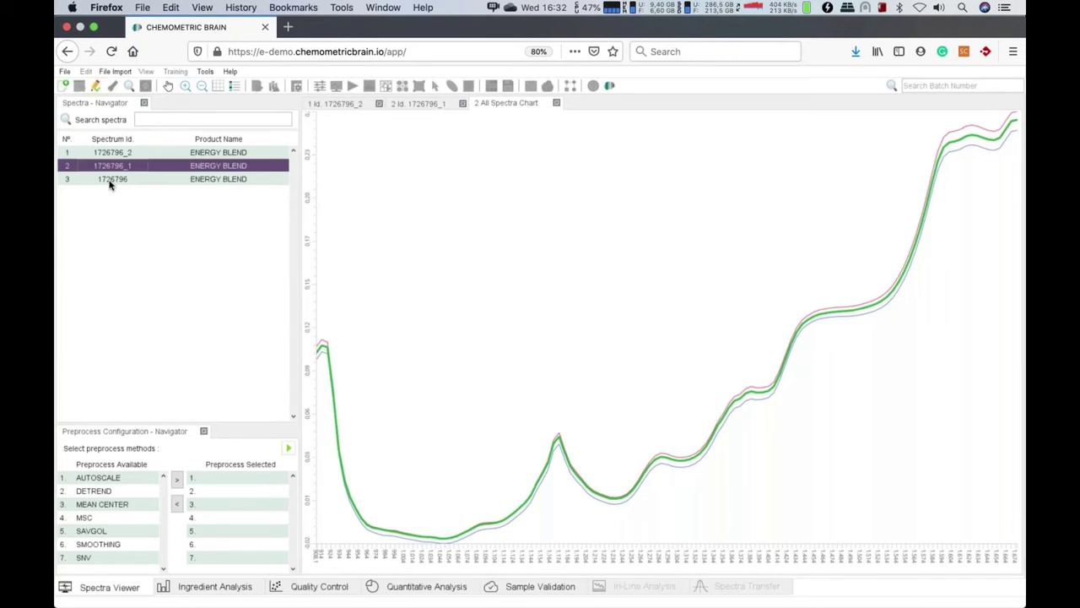
left_click(110, 181)
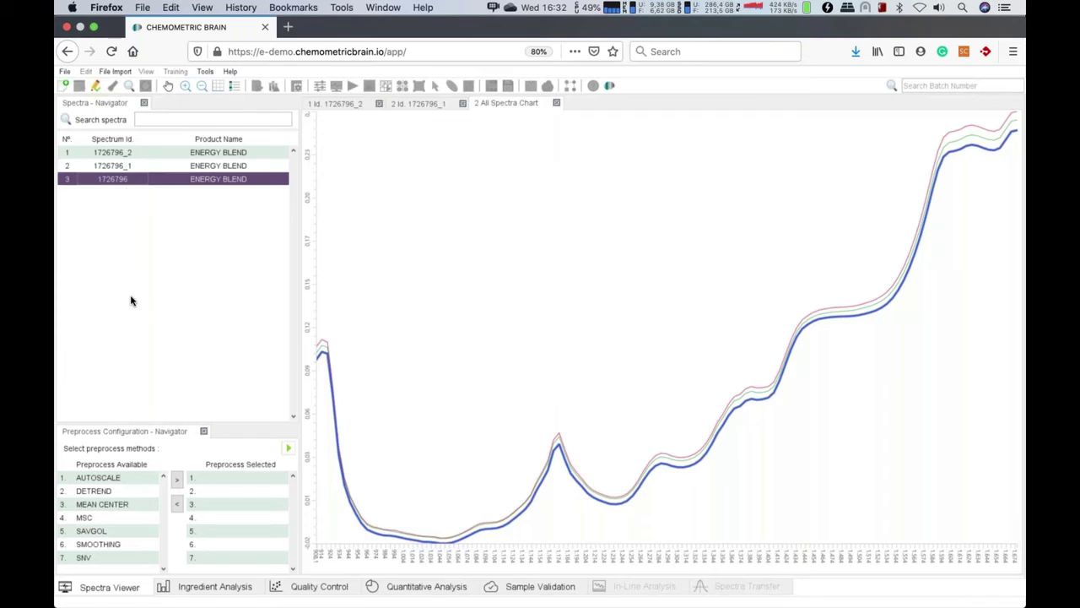
left_click(234, 87)
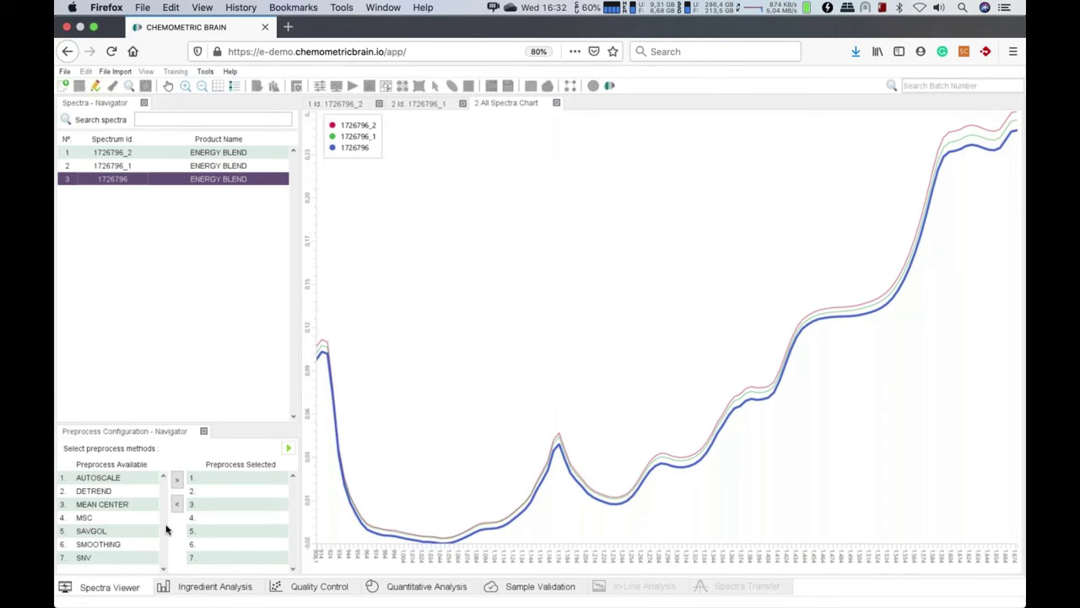
Step: Start a sample spectra validation and choose the model GUAR GUM 5000CPS (Version 1)
left_click(530, 590)
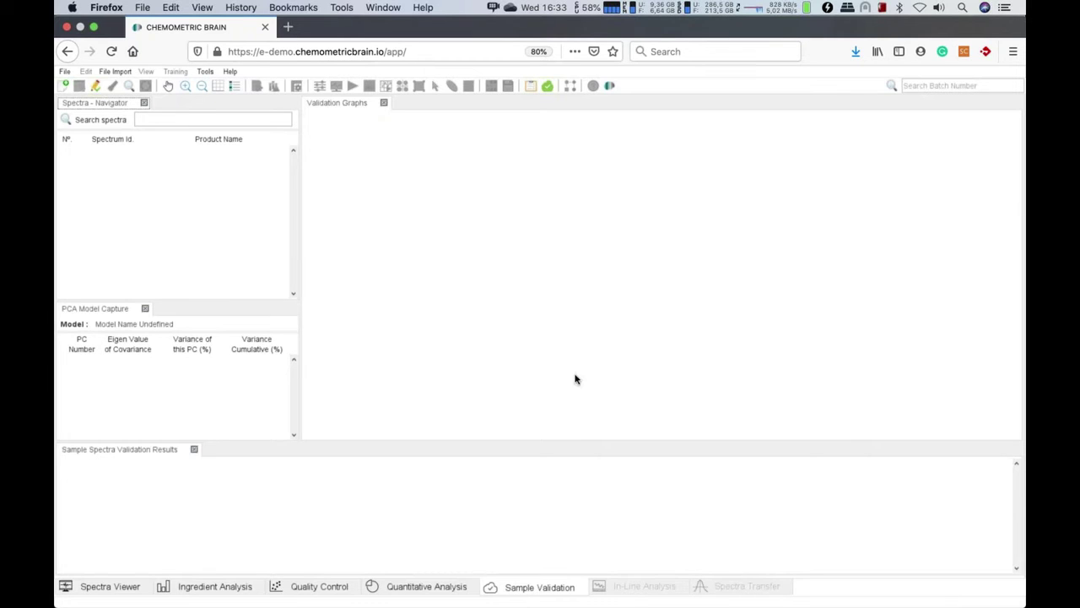
left_click(547, 87)
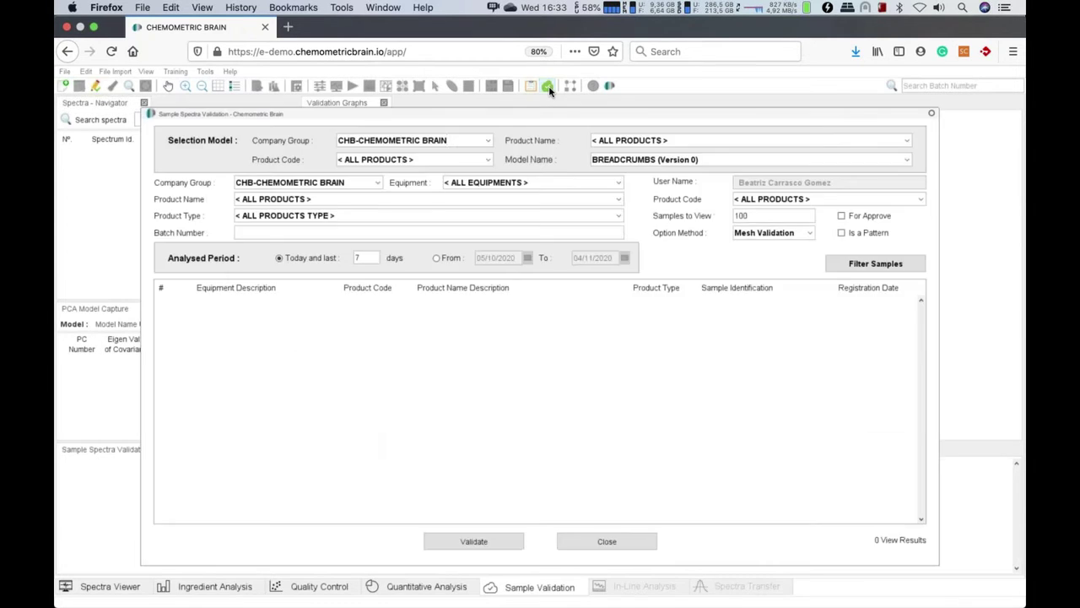
left_click(611, 160)
type("g")
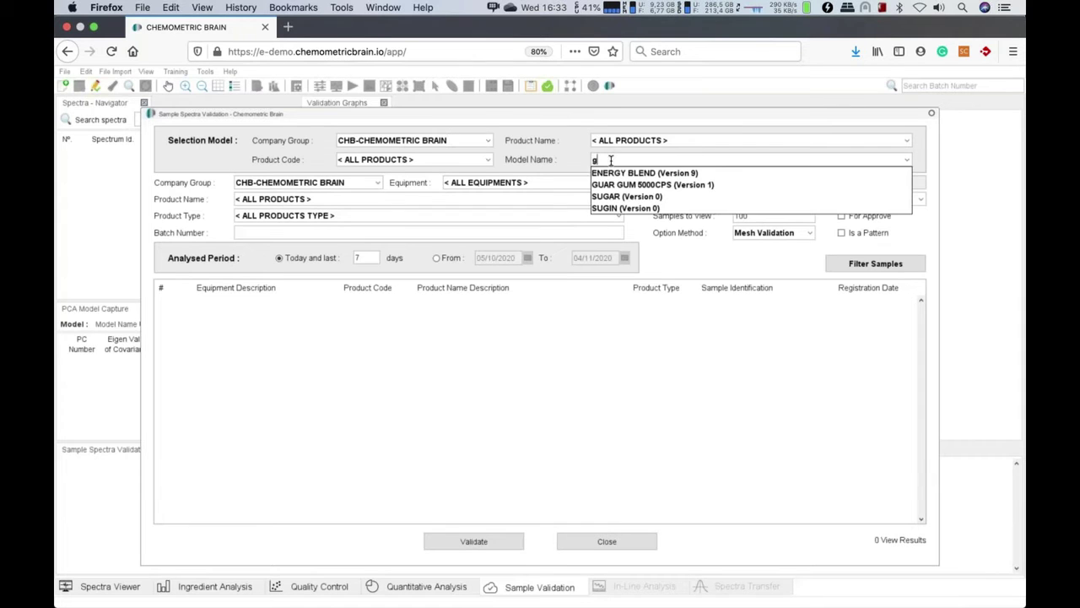
type("uar")
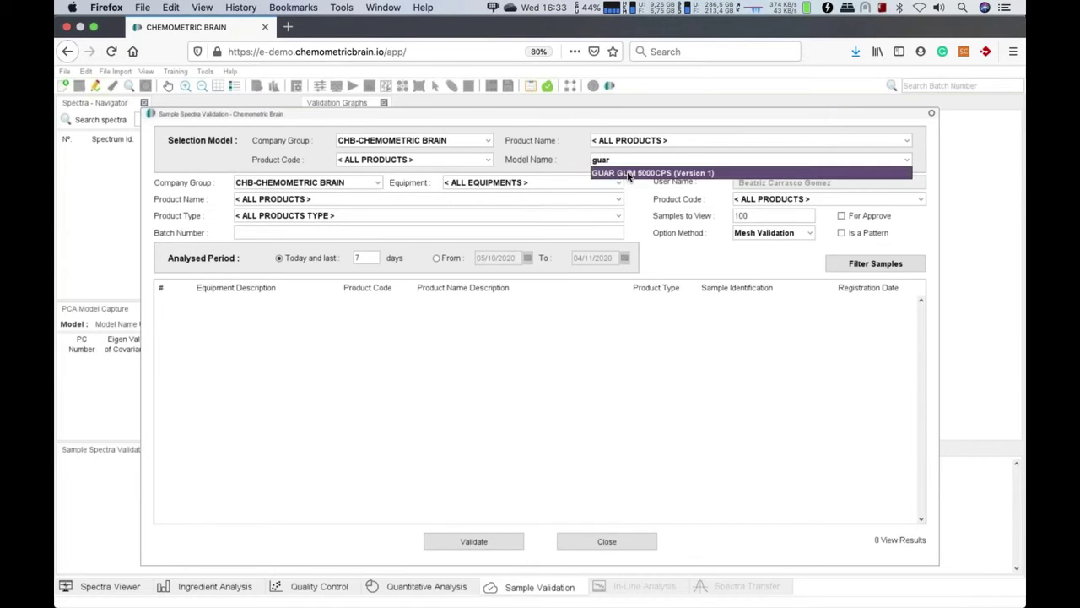
left_click(628, 174)
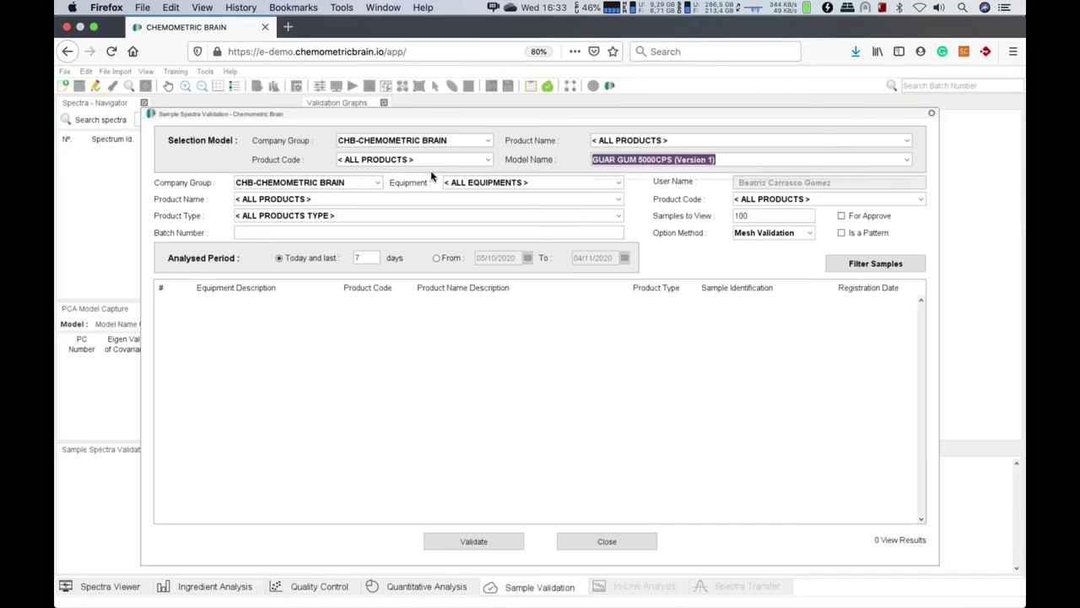
Step: Filter the samples for validation by the product name GUAR GUM 5000CPS
left_click(316, 198)
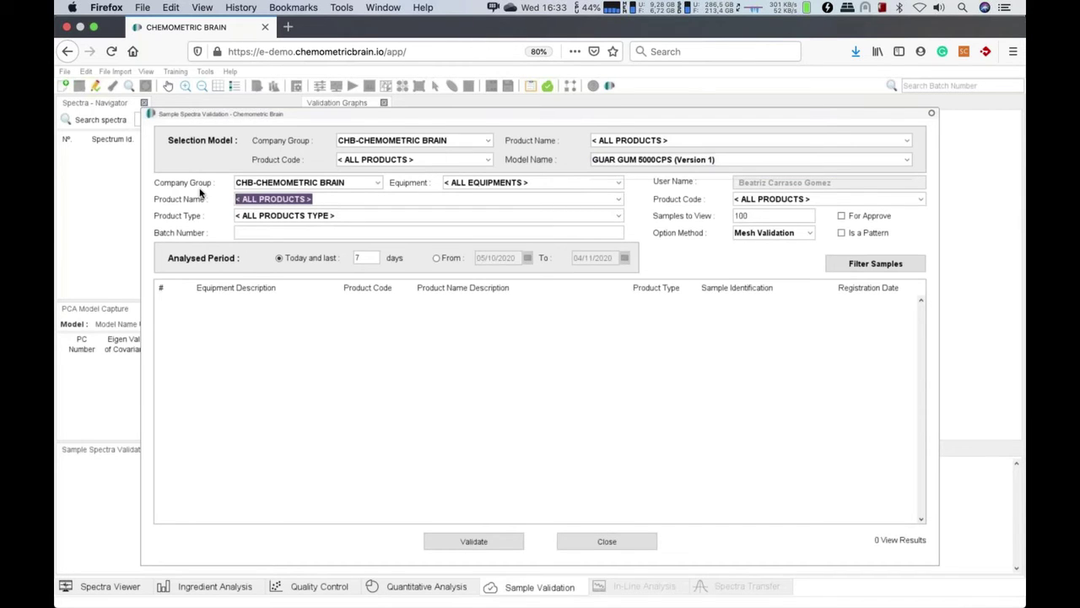
type("gua")
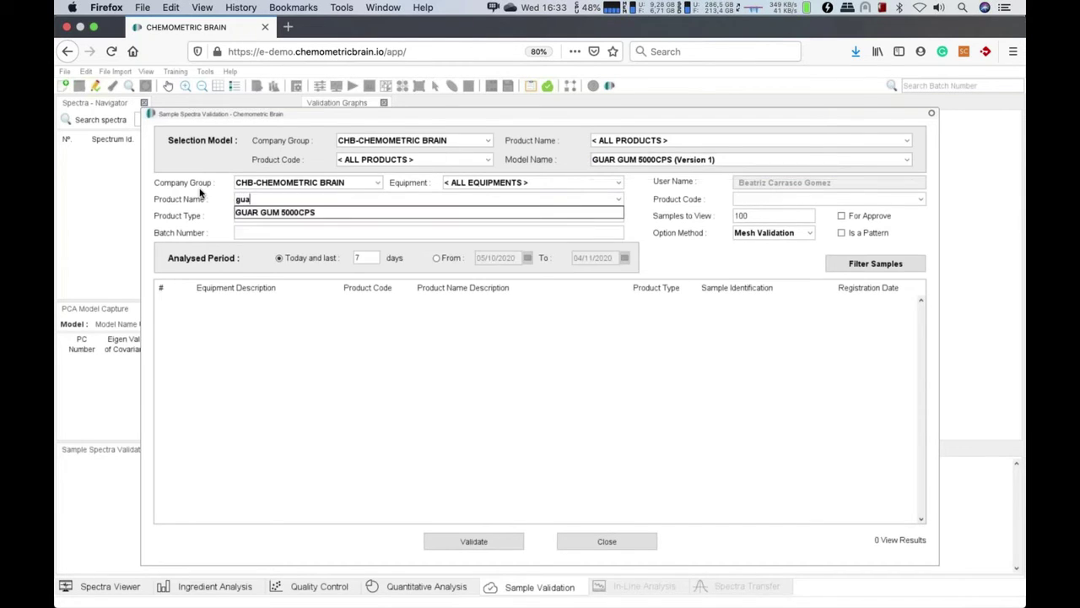
left_click(249, 212)
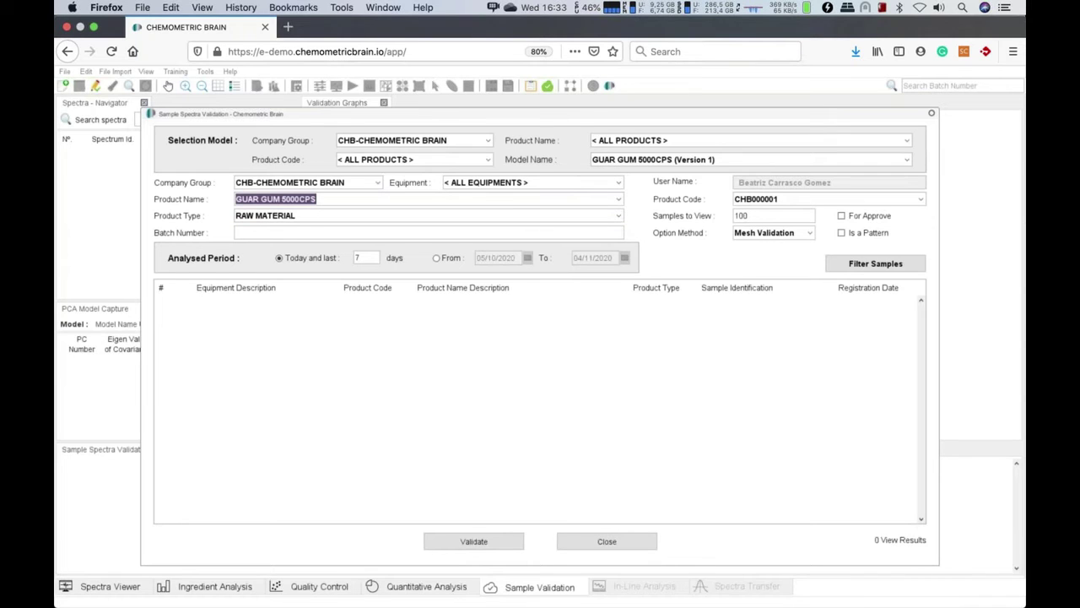
left_click(856, 265)
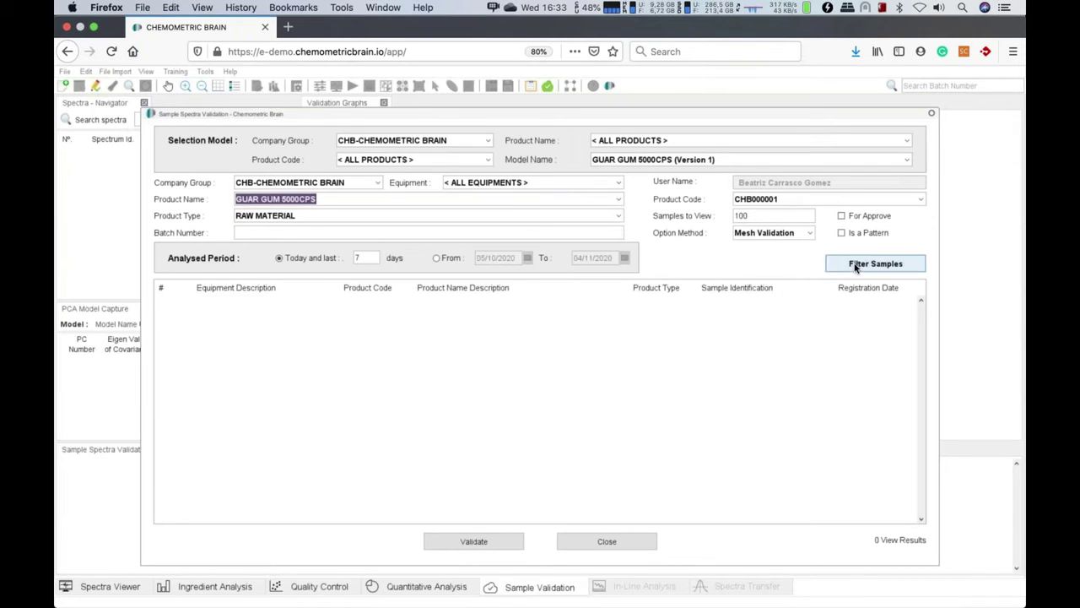
Step: Select samples 161236, 161235 and 161234 and validate them against the chosen model
left_click(726, 303)
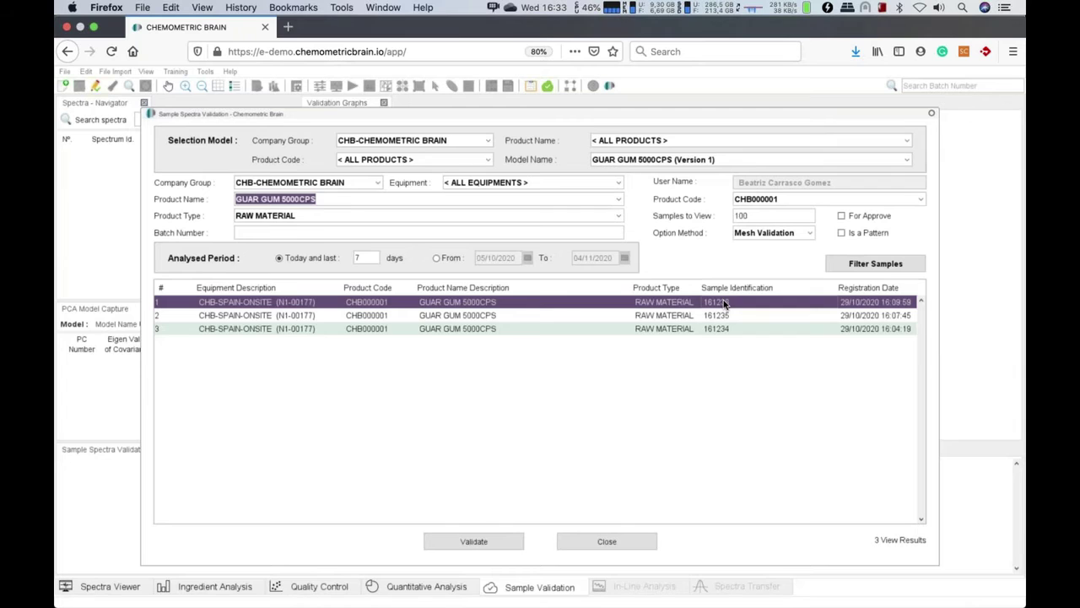
left_click_drag(724, 304, 679, 345)
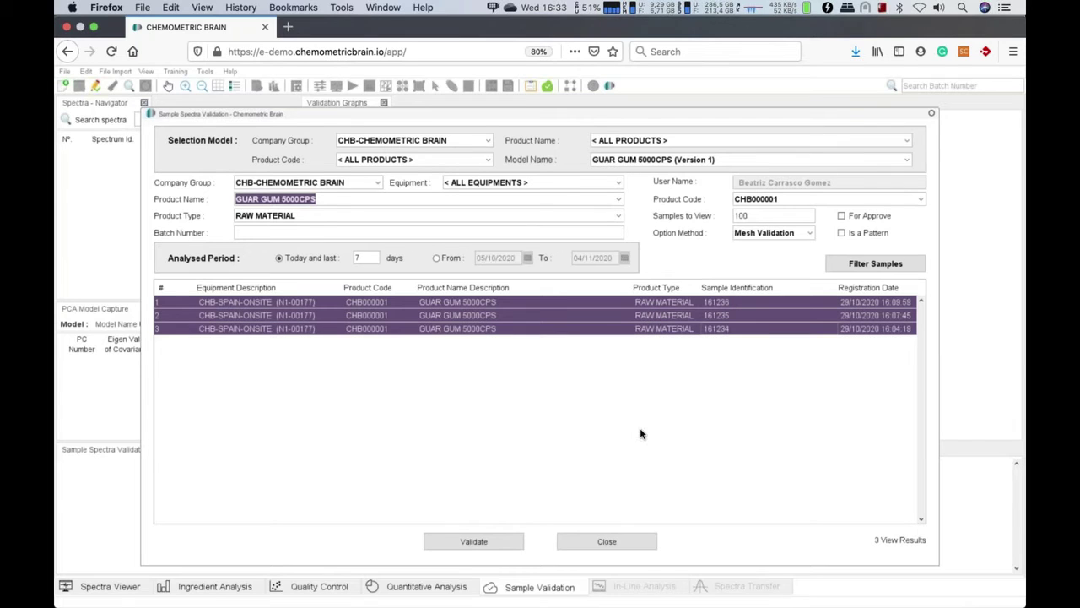
left_click(474, 541)
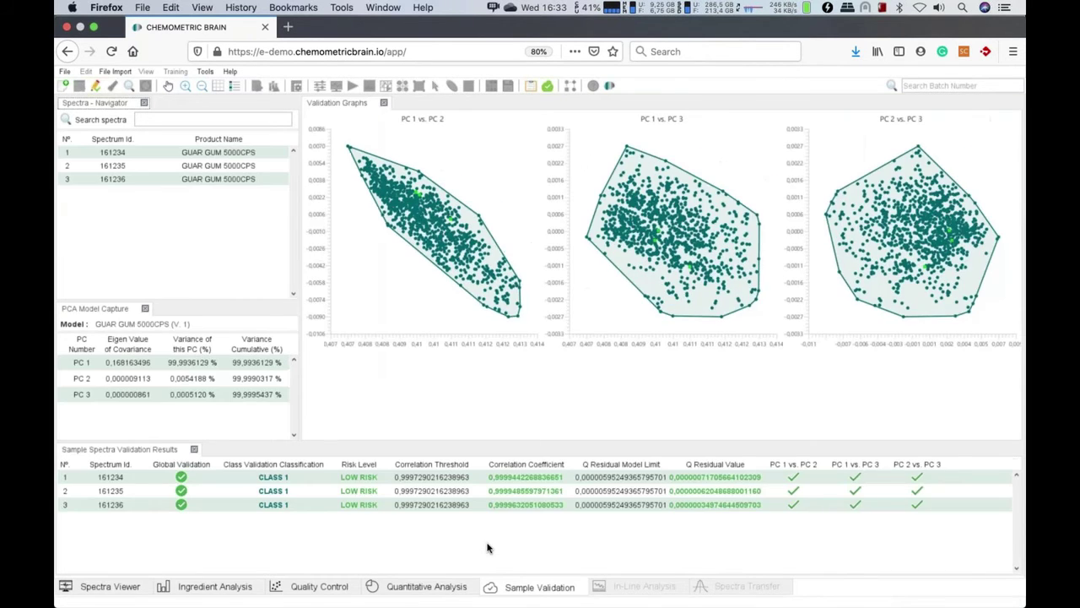
Step: Locate samples 161234 and 161235 in the validation graphs and inspect the sample information in the validation results
left_click(121, 154)
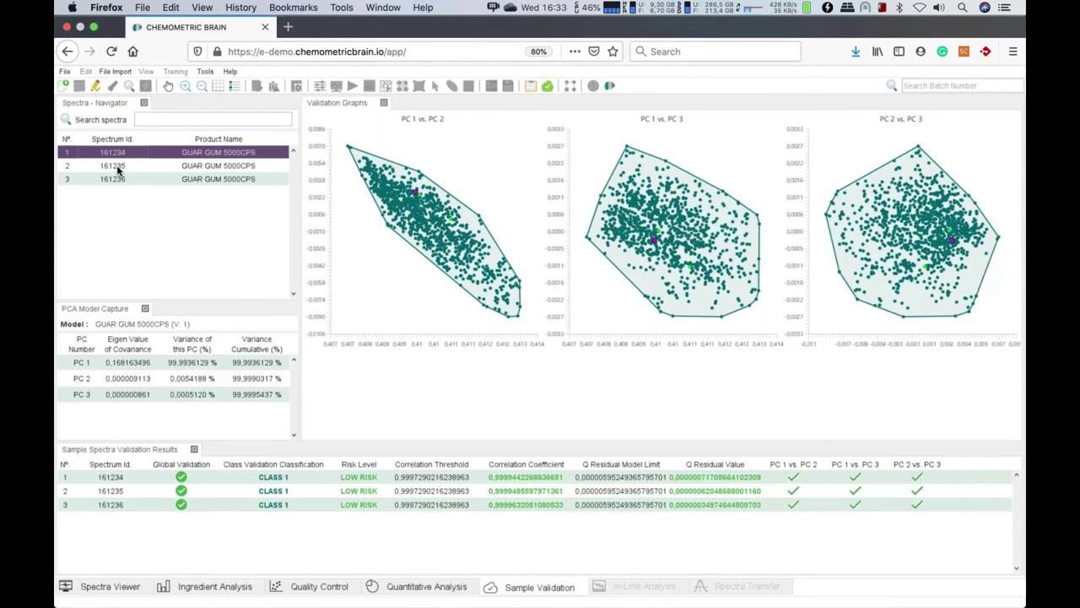
left_click(118, 168)
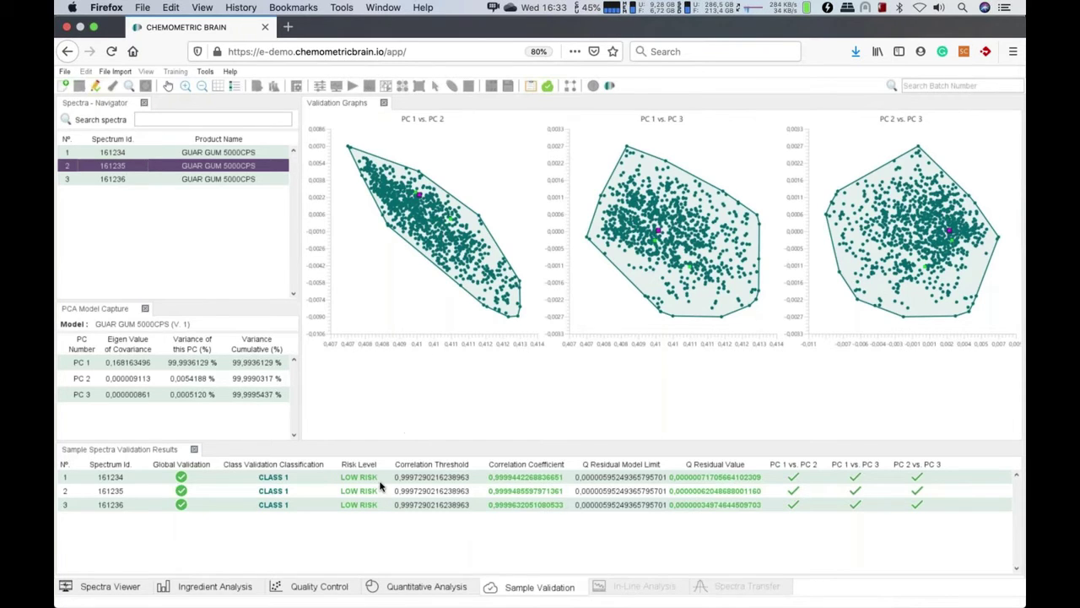
mouse_move(379, 487)
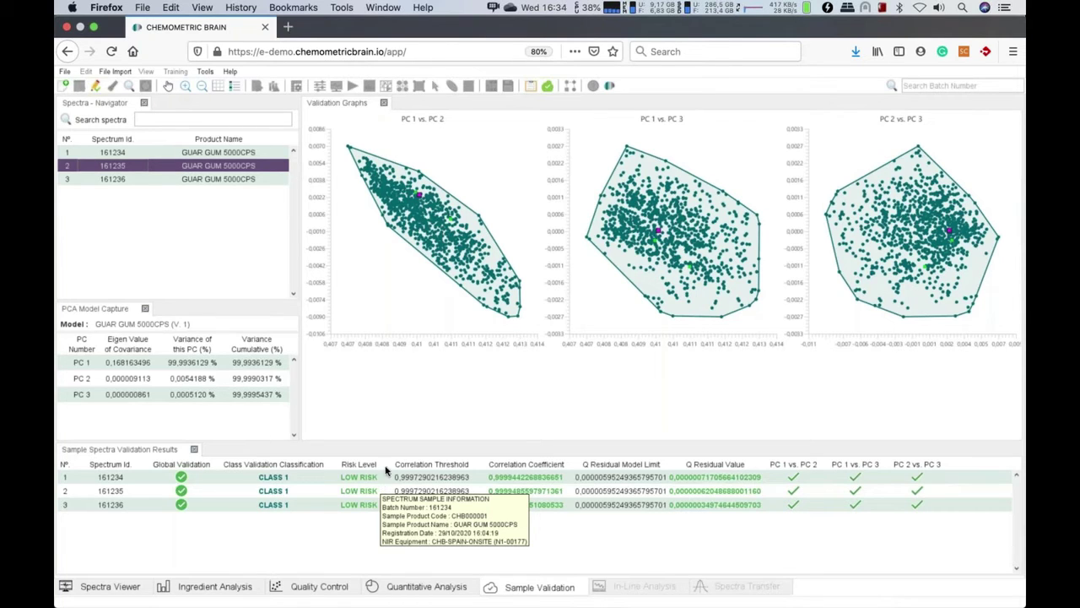
Step: Start another sample spectra validation and choose the model ENERGY BLEND (Version 9)
left_click(550, 87)
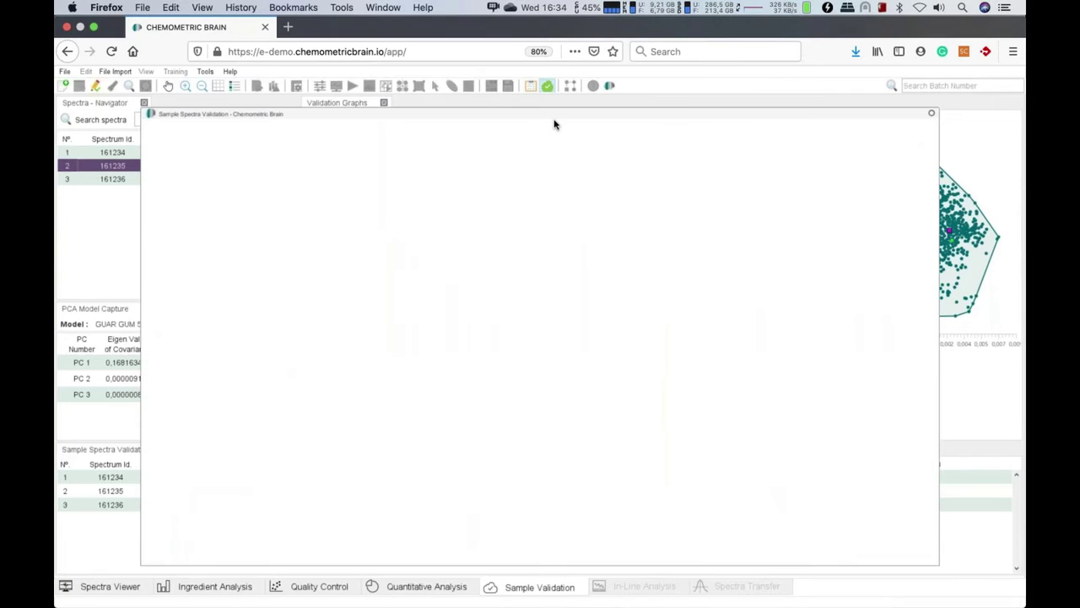
left_click(608, 161)
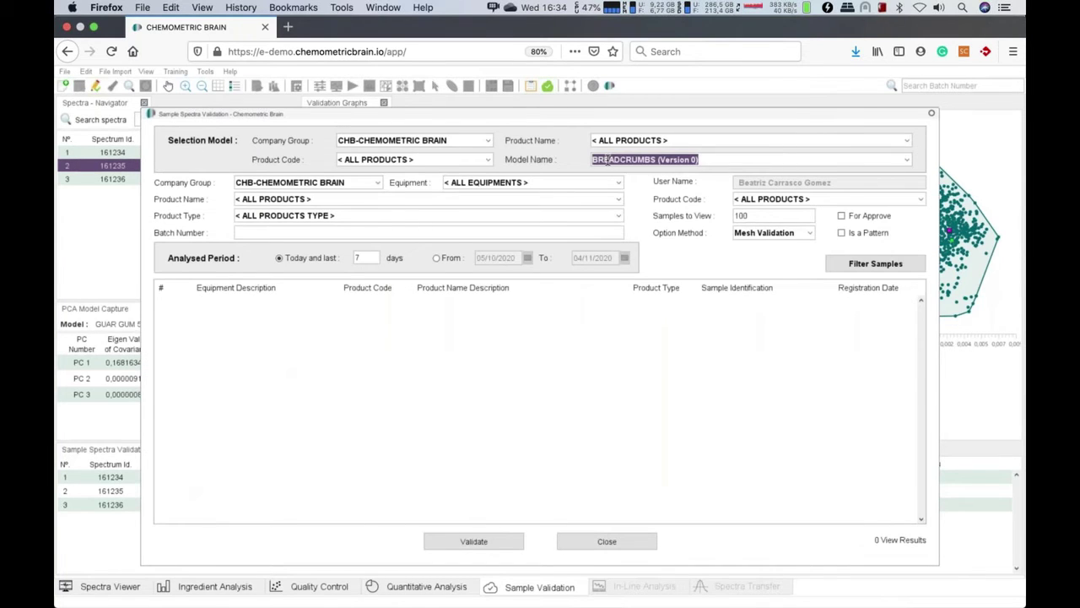
type("ene")
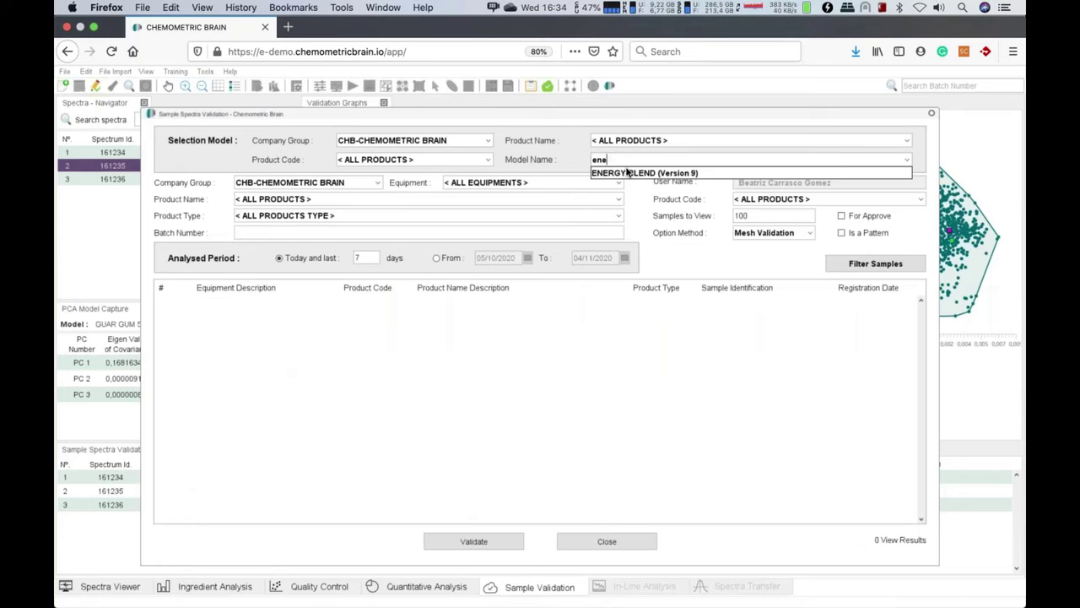
Step: Filter the samples for validation by the product name ENERGY BLEND, covering today and the last 100 days
left_click(315, 199)
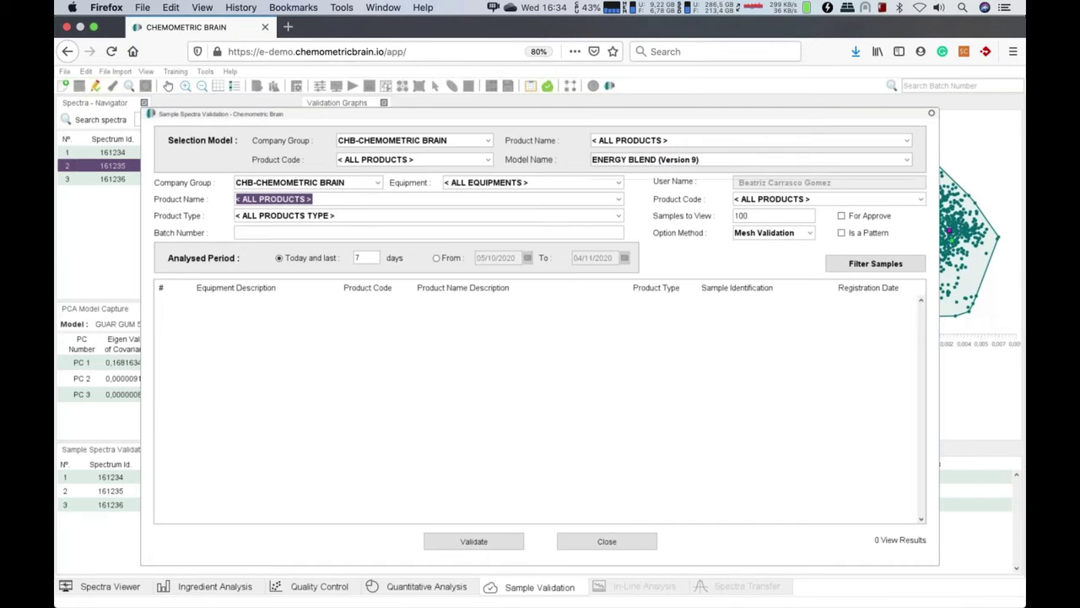
type("ener")
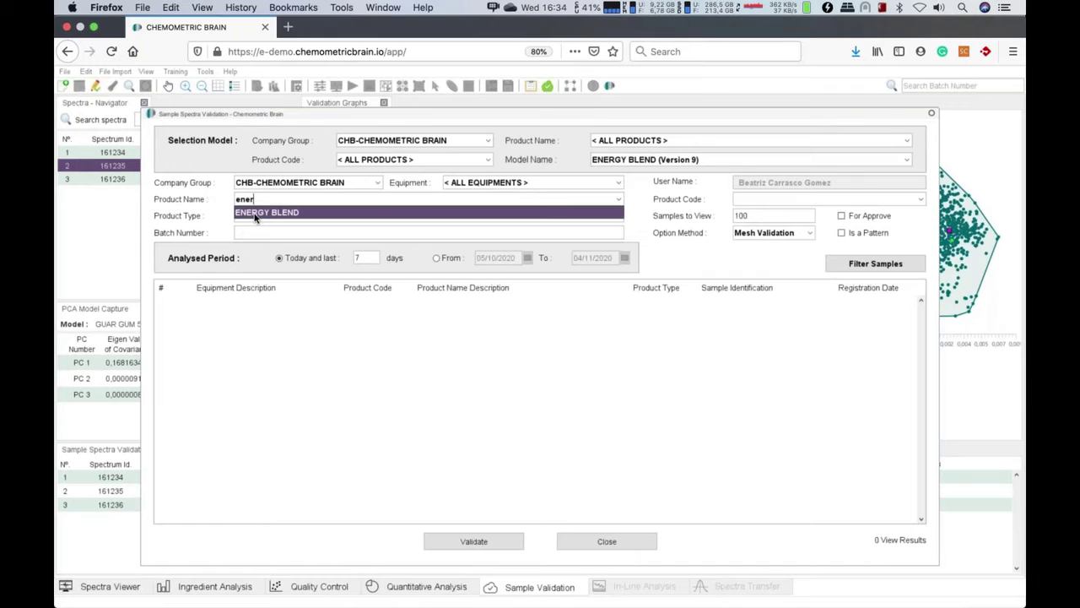
left_click(256, 213)
type("100")
left_click(856, 267)
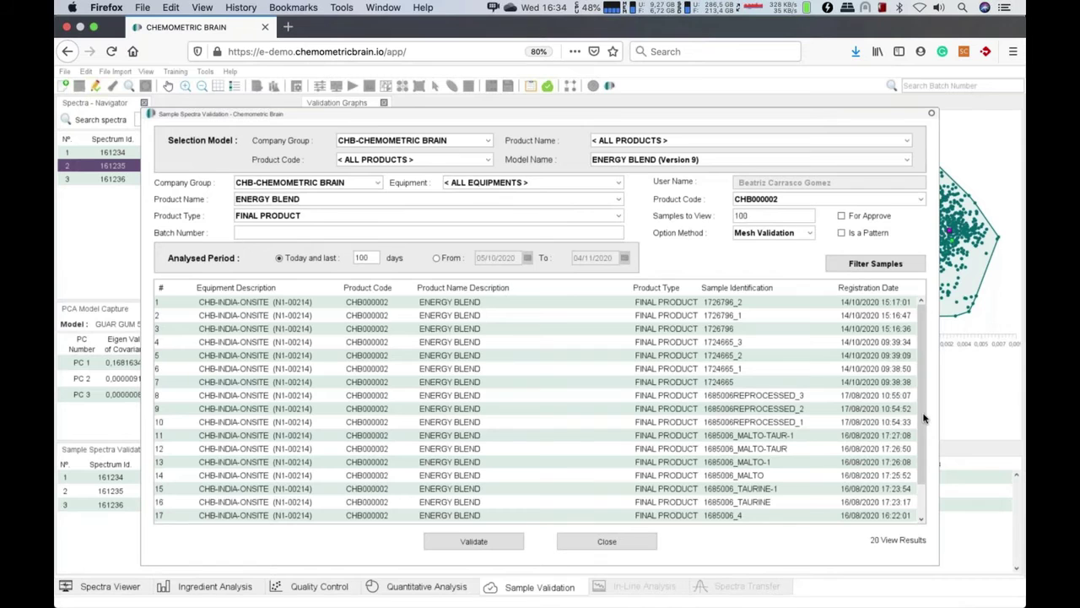
Step: Select the four samples 1685006_1 to 1685006_4 and validate them against the chosen model
scroll(924, 472, "down", 3)
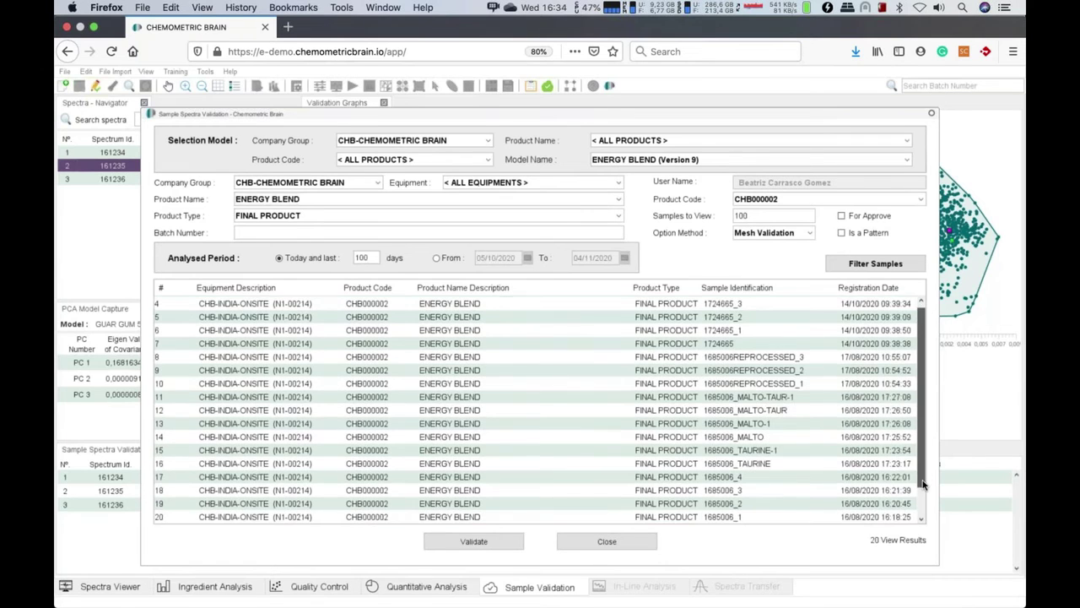
left_click(716, 518)
key("shift+Up")
key("shift+Up")
key("shift+Up")
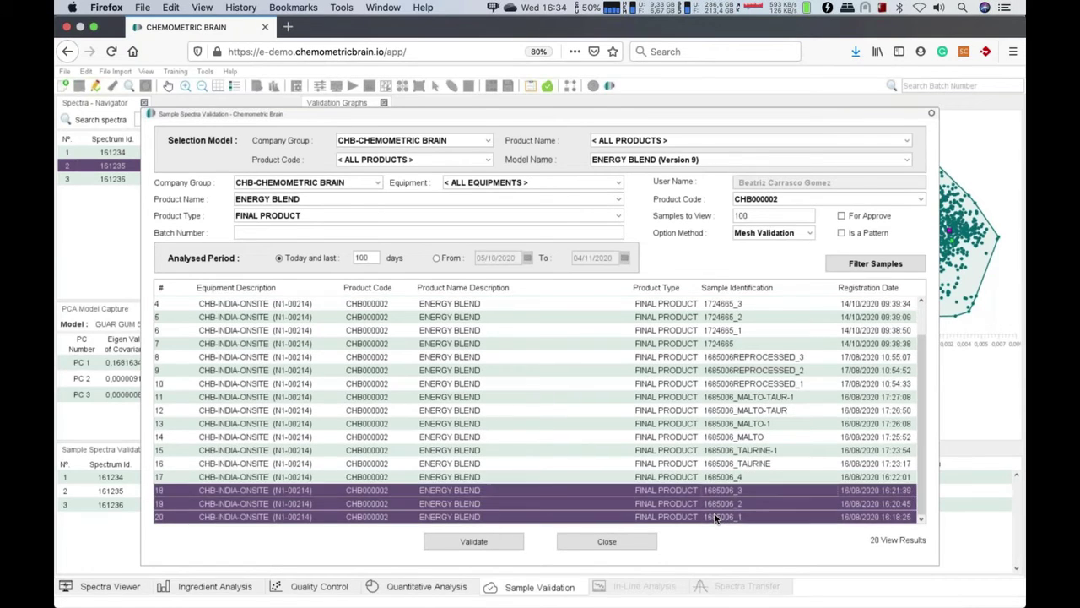
left_click(473, 545)
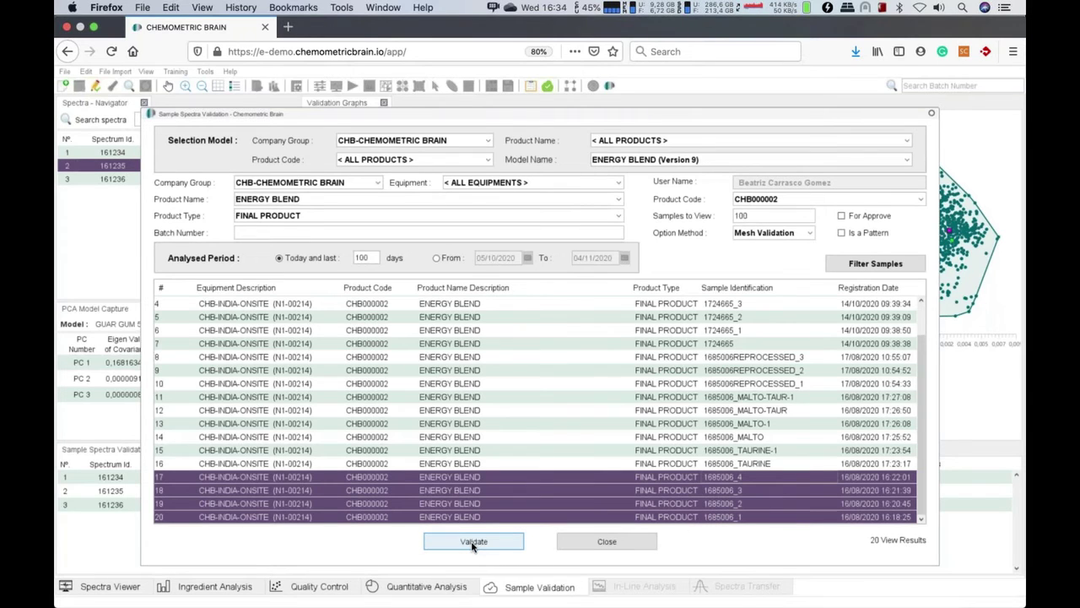
left_click(473, 544)
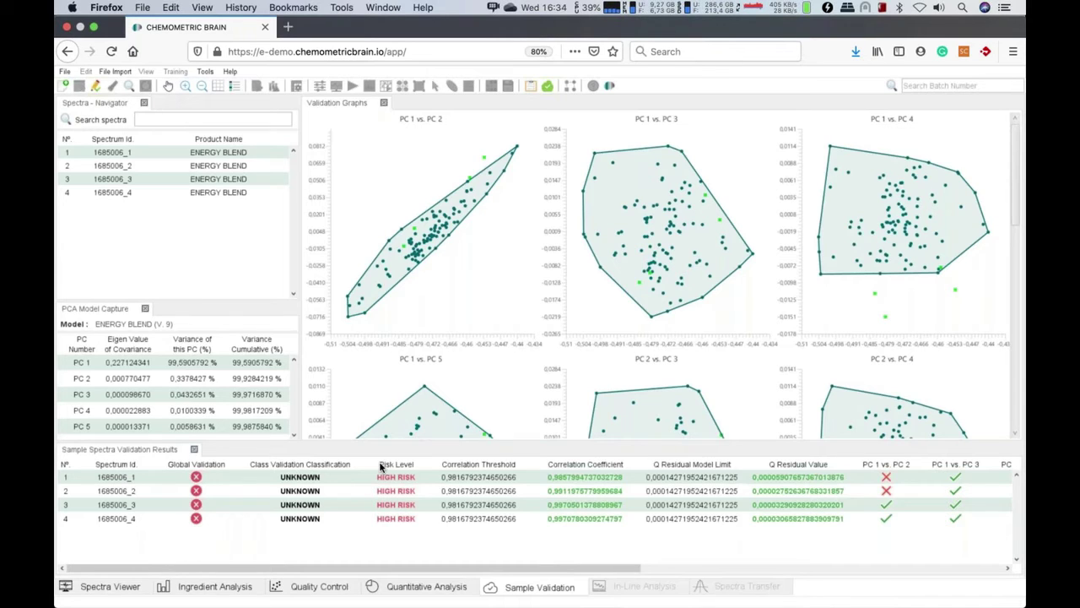
Step: Start another sample spectra validation with the model ENERGY BLEND (Version 9)
left_click(546, 86)
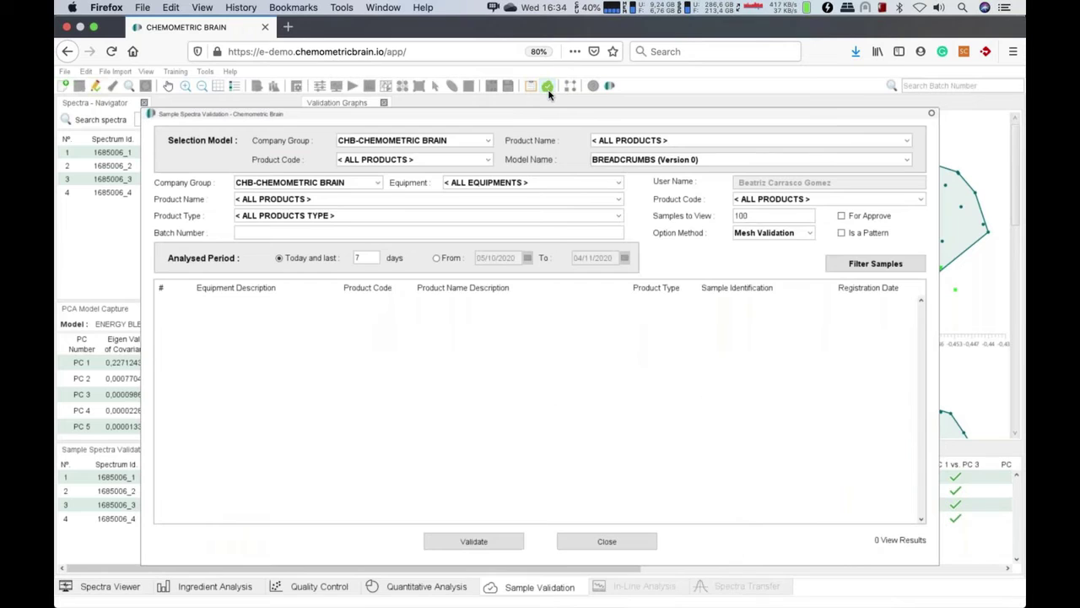
left_click(599, 162)
type("ener")
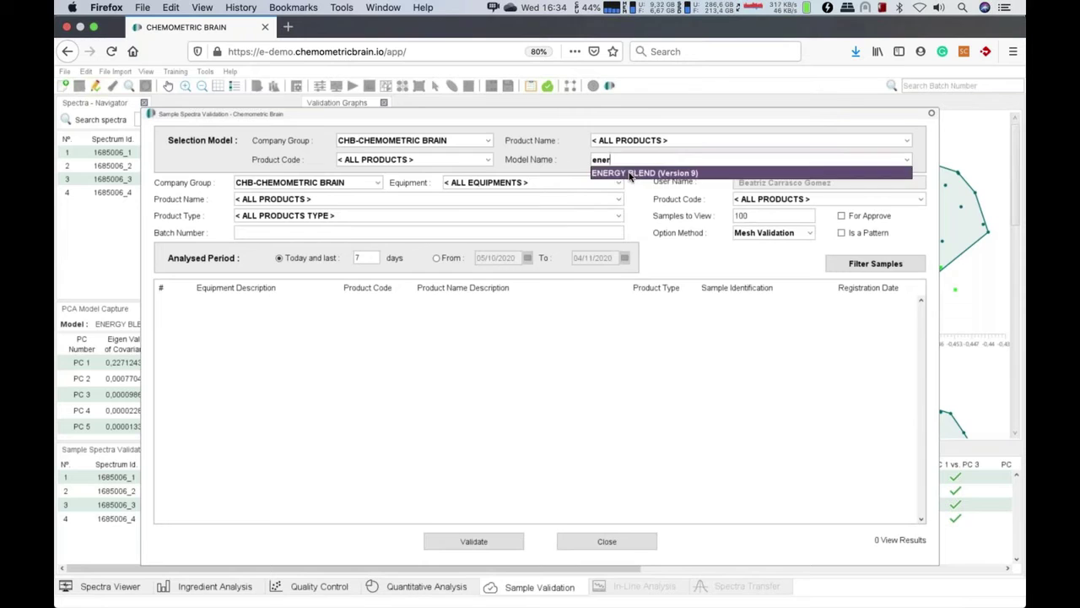
left_click(631, 173)
Step: List the ENERGY BLEND product samples analysed today and in the last 100 days
left_click(320, 198)
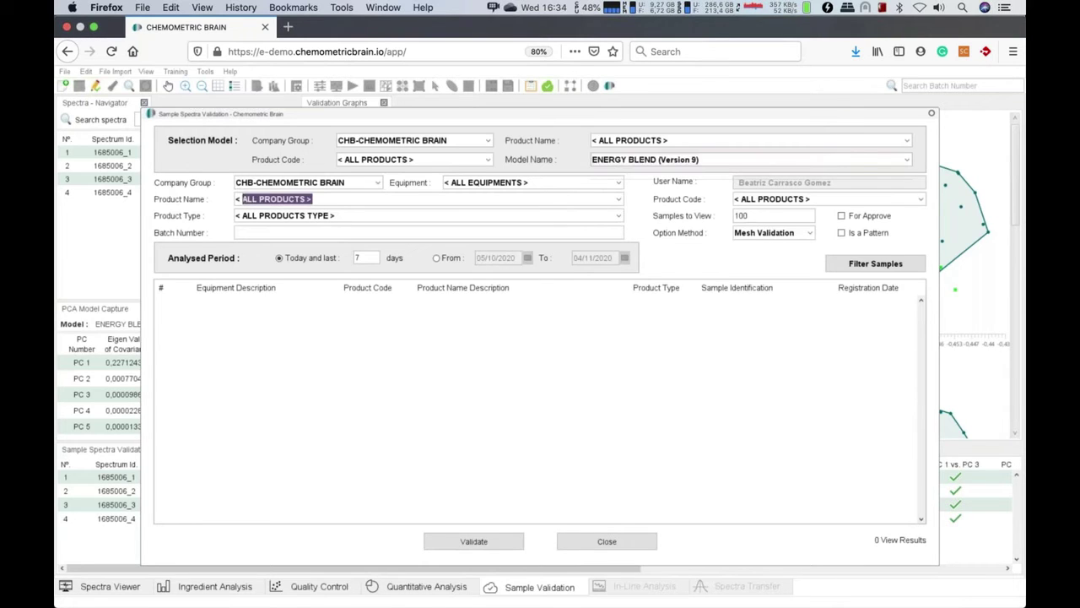
type("ene")
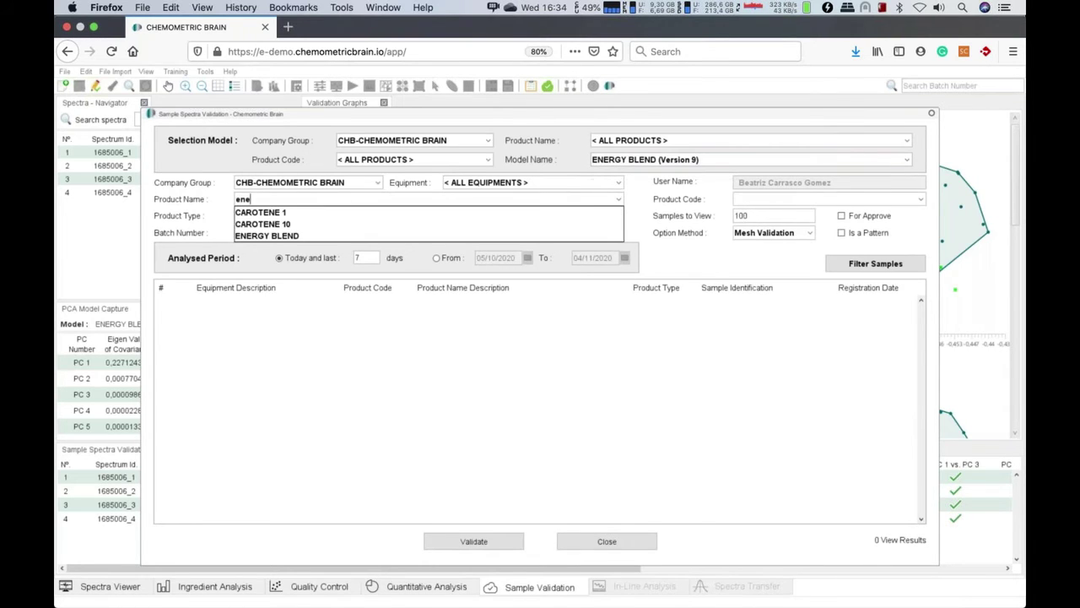
type("gy")
key("BackSpace")
key("BackSpace")
type("r")
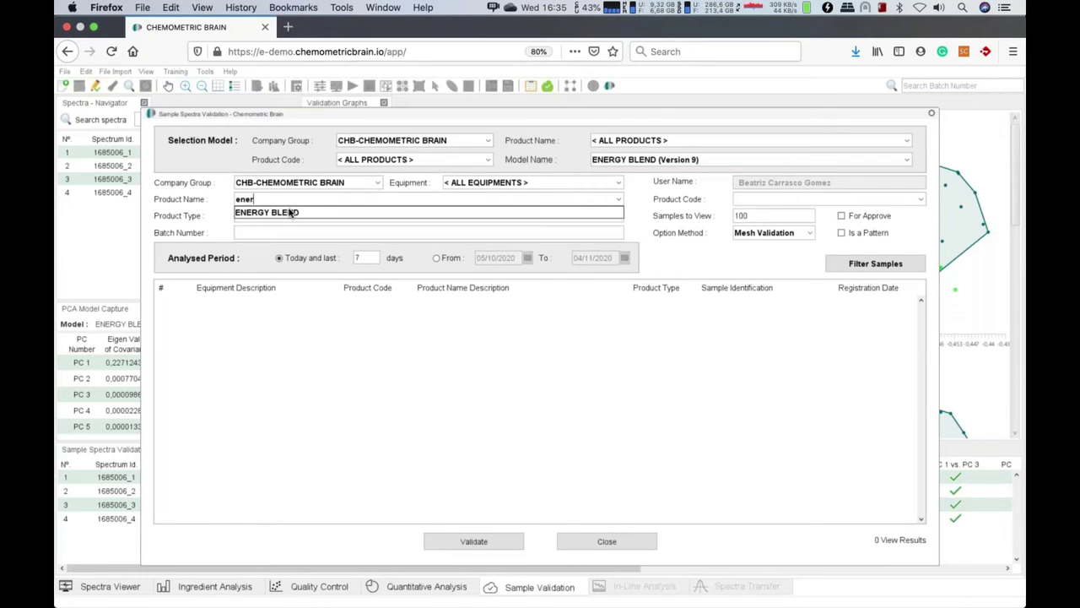
left_click(289, 213)
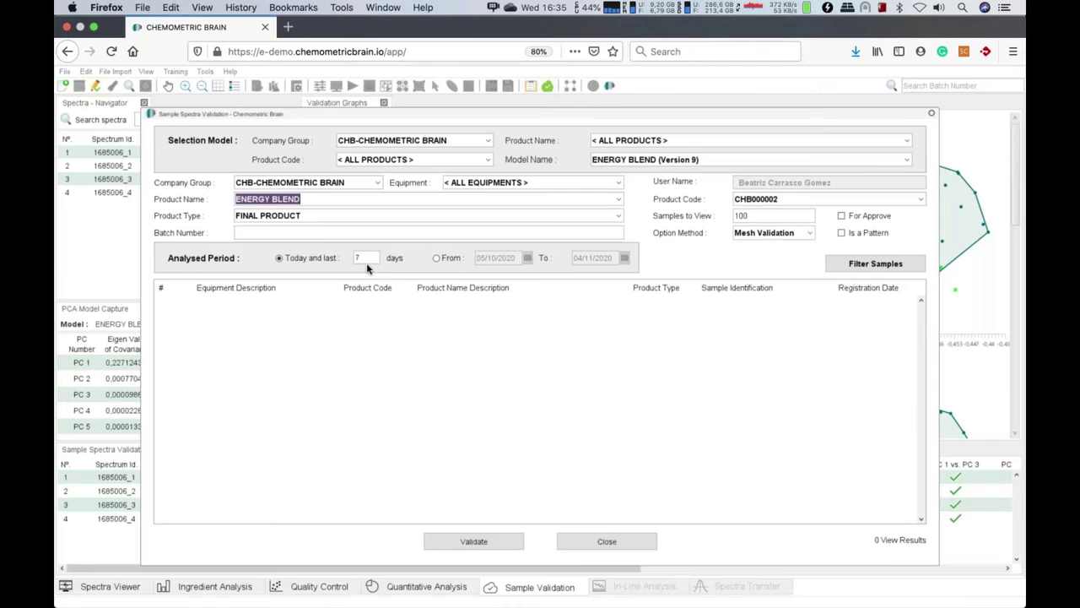
double_click(357, 258)
type("100")
left_click(866, 267)
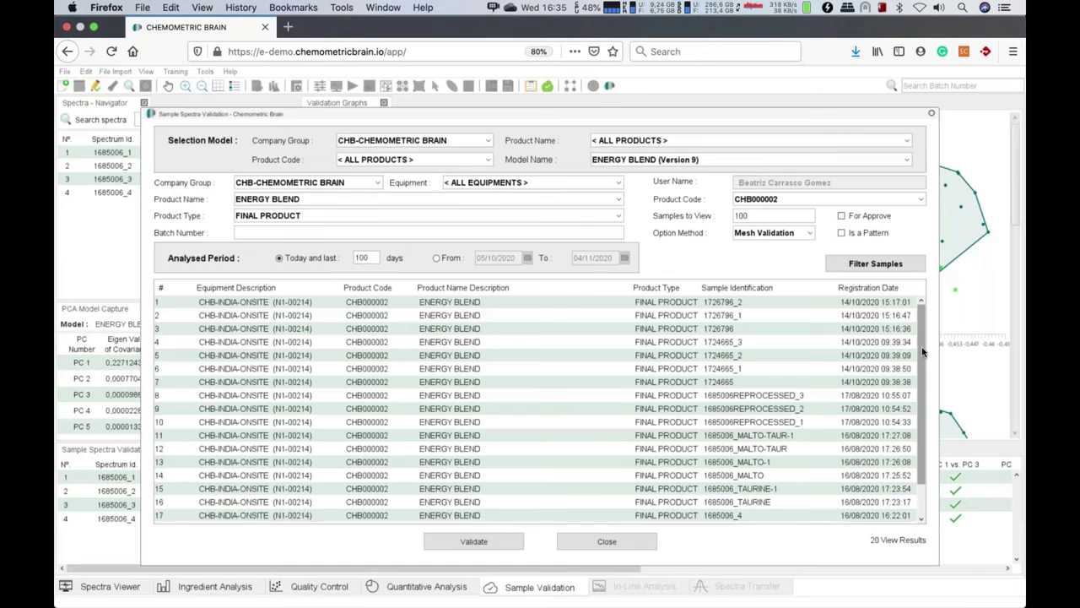
Step: Select the six samples from 1685006_TAURINE up to 1685006_MALTO-TAUR-1 and validate them against the energy blend model
scroll(922, 464, "down", 3)
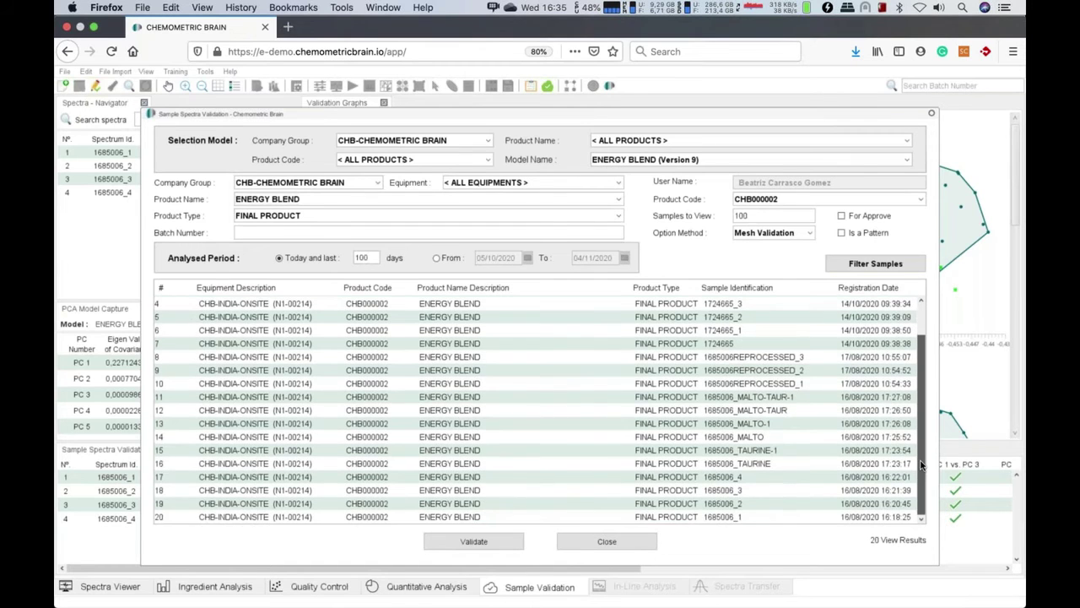
left_click(749, 468)
key("shift+Up")
key("shift+Up")
key("shift+Up")
key("shift+Up")
key("shift+Up")
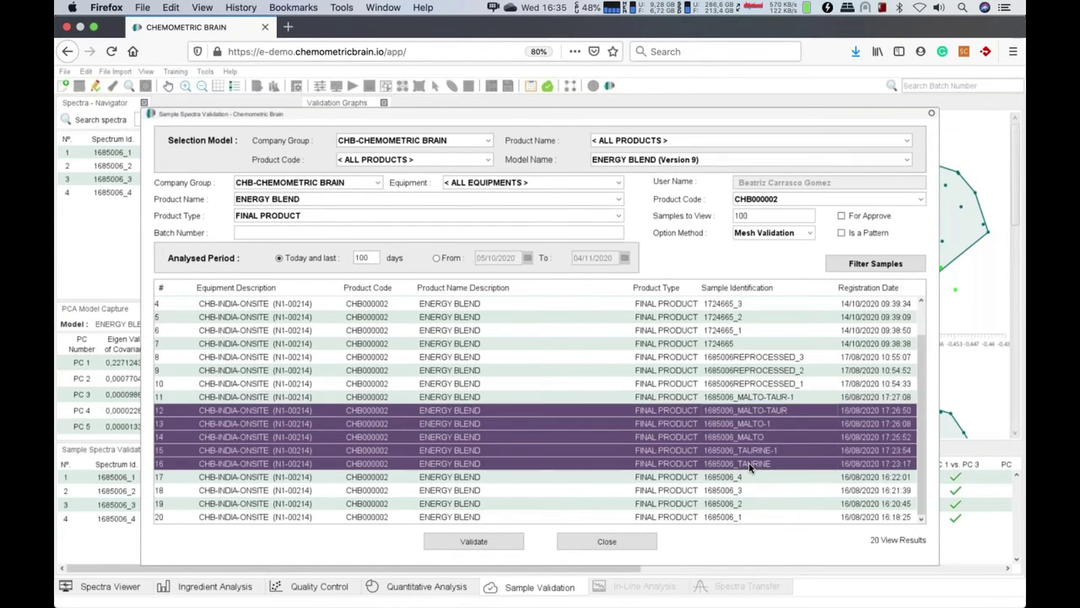
left_click(489, 543)
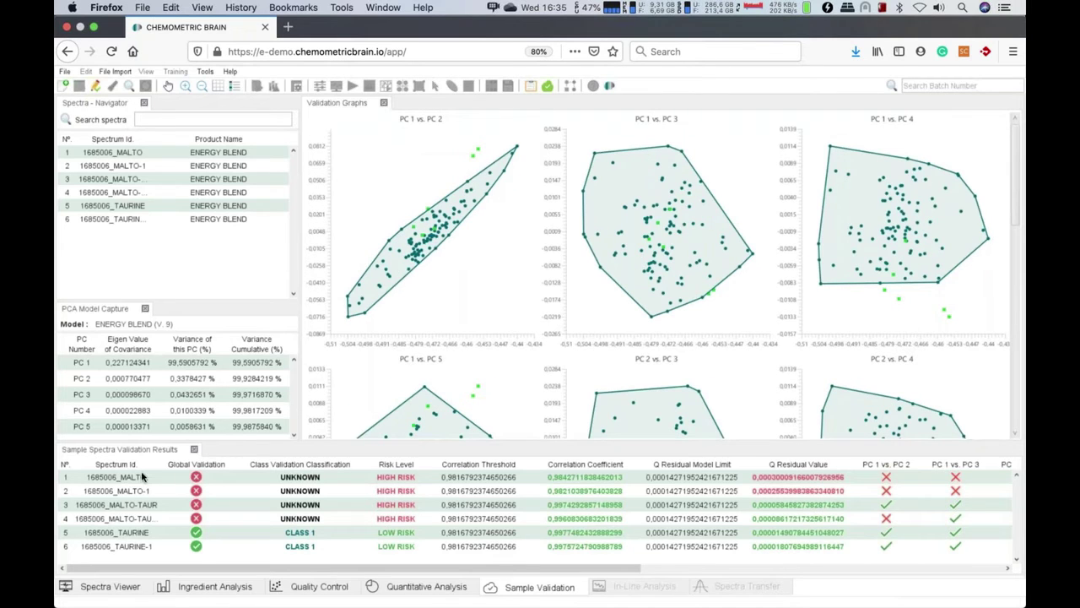
Step: Locate the MALTO, MALTO-TAUR and TAURINE samples one by one in the validation graphs and view the sample information of 1685006_TAURINE-1
left_click(136, 155)
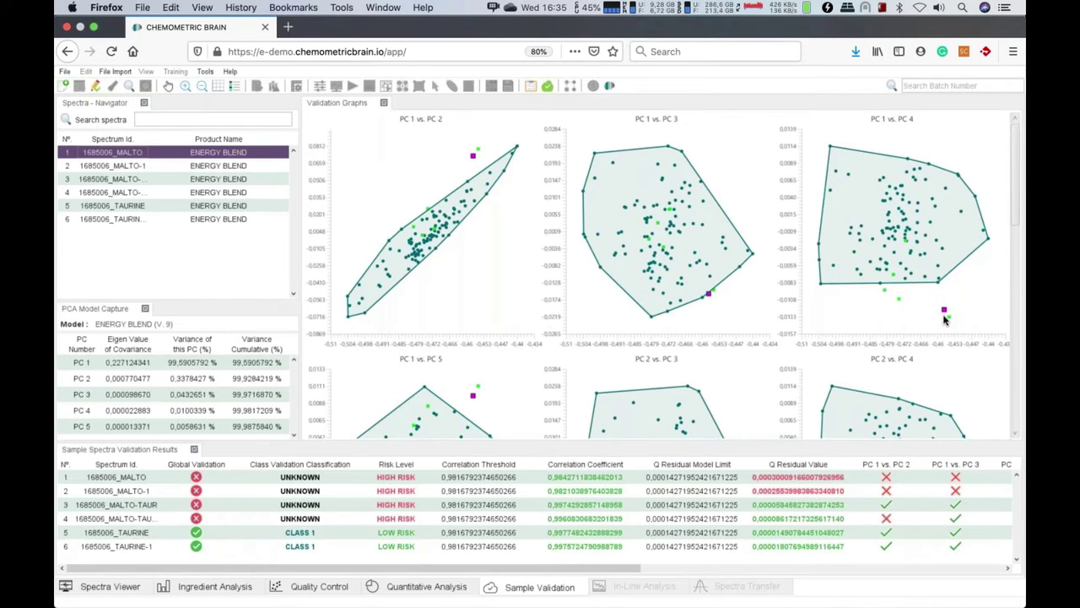
left_click(123, 181)
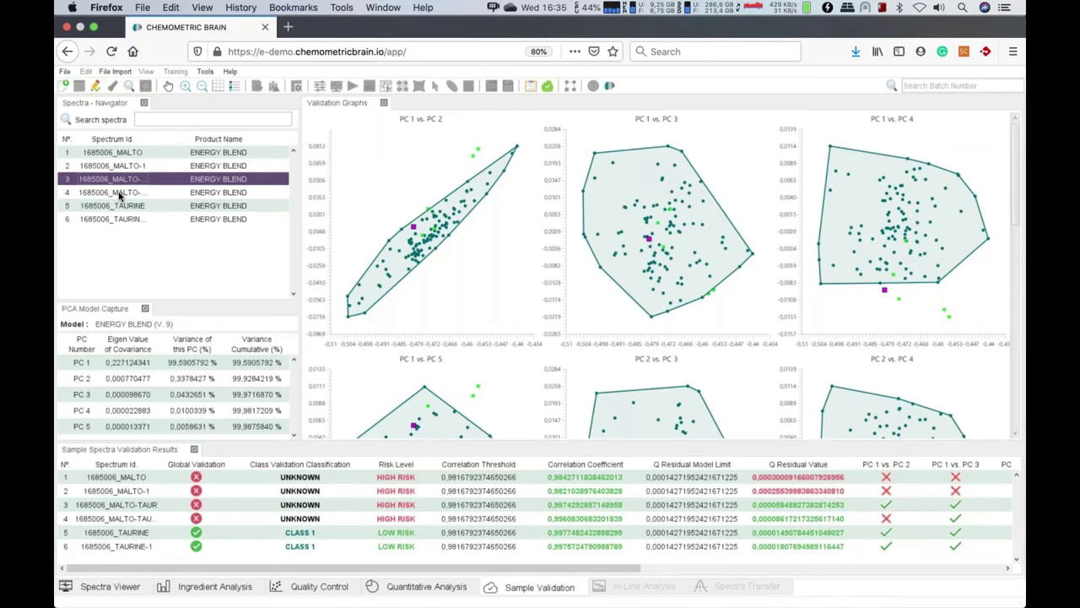
left_click(120, 193)
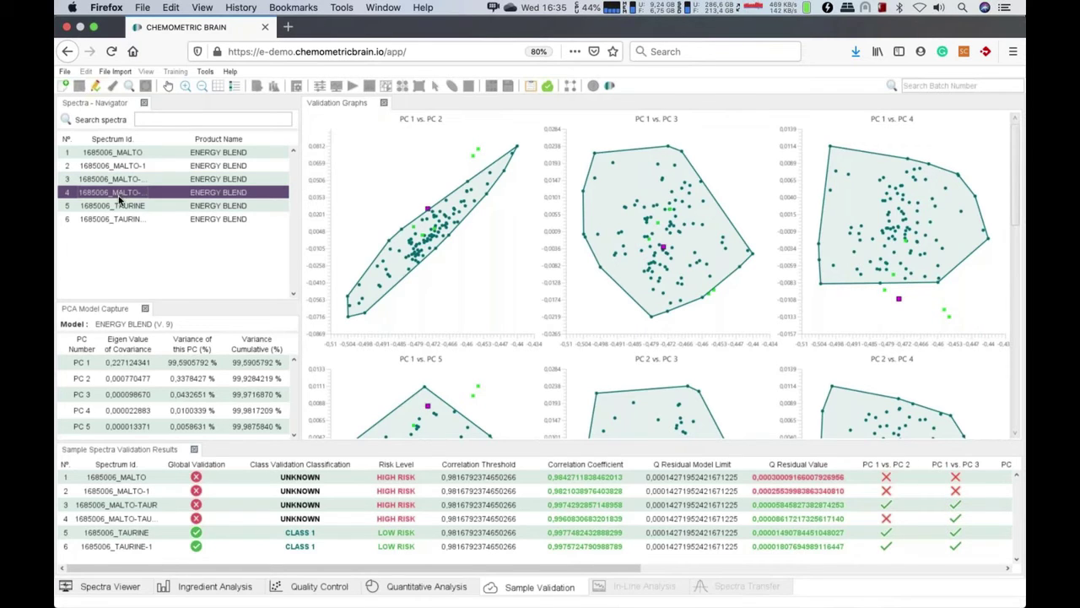
left_click(119, 208)
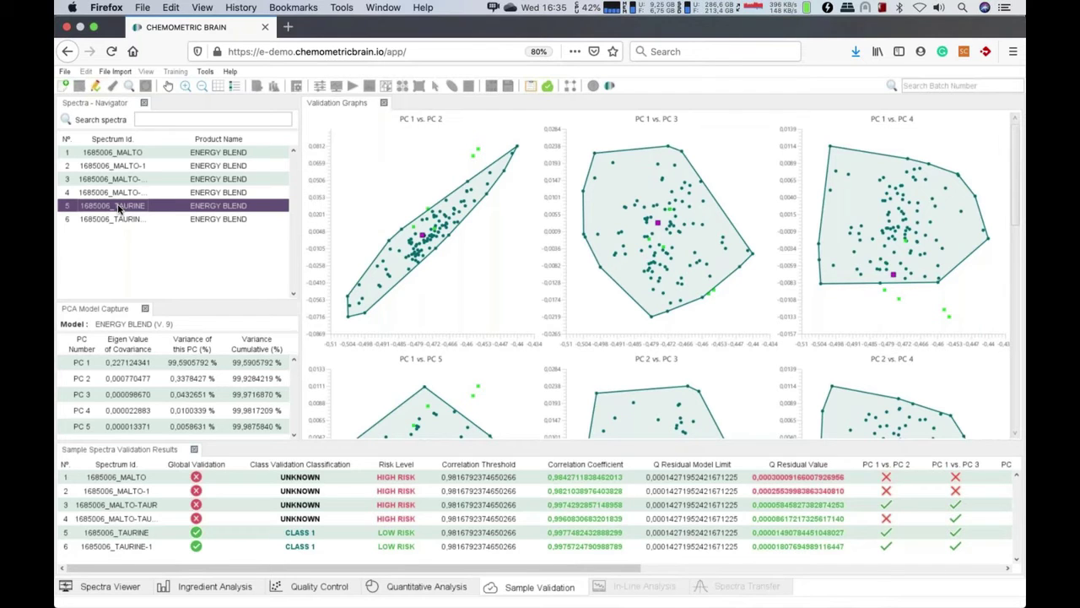
left_click(117, 222)
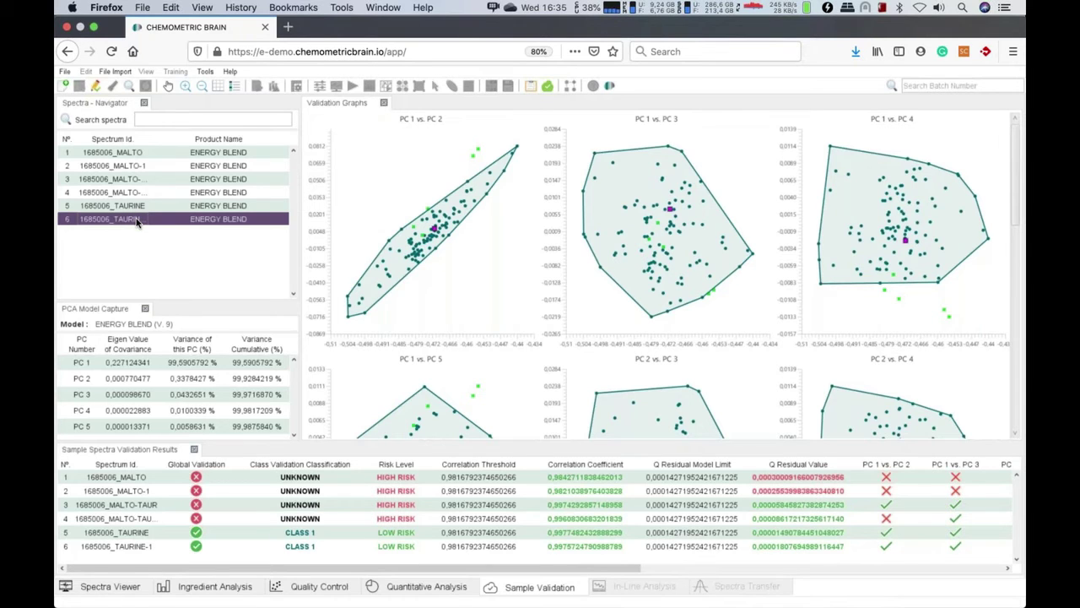
mouse_move(187, 224)
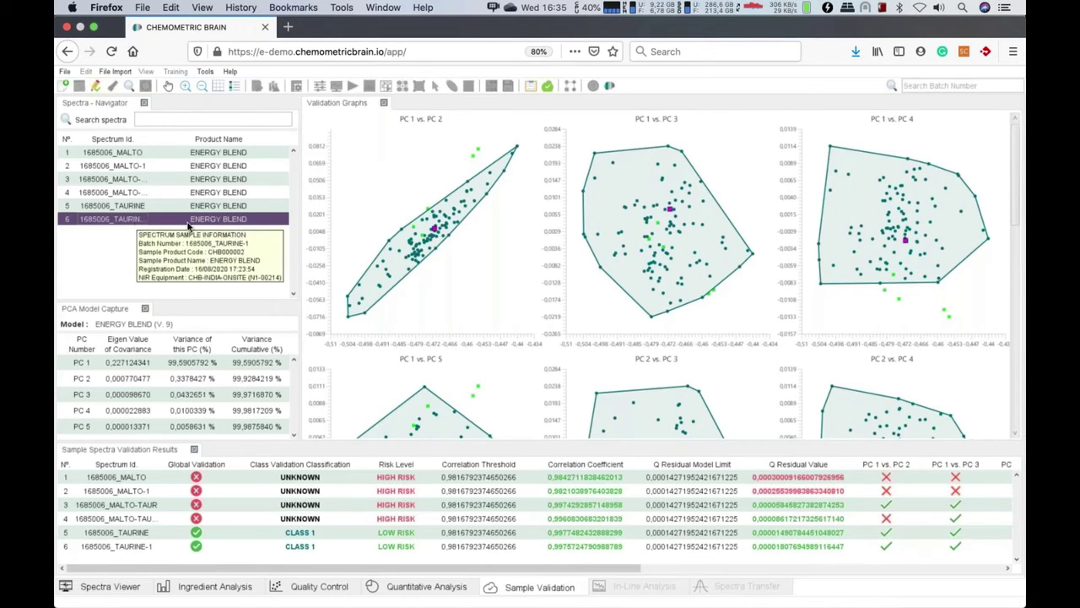
Step: Open a new sample spectra validation and set its model to ENERGY BLEND (Version 9)
left_click(548, 86)
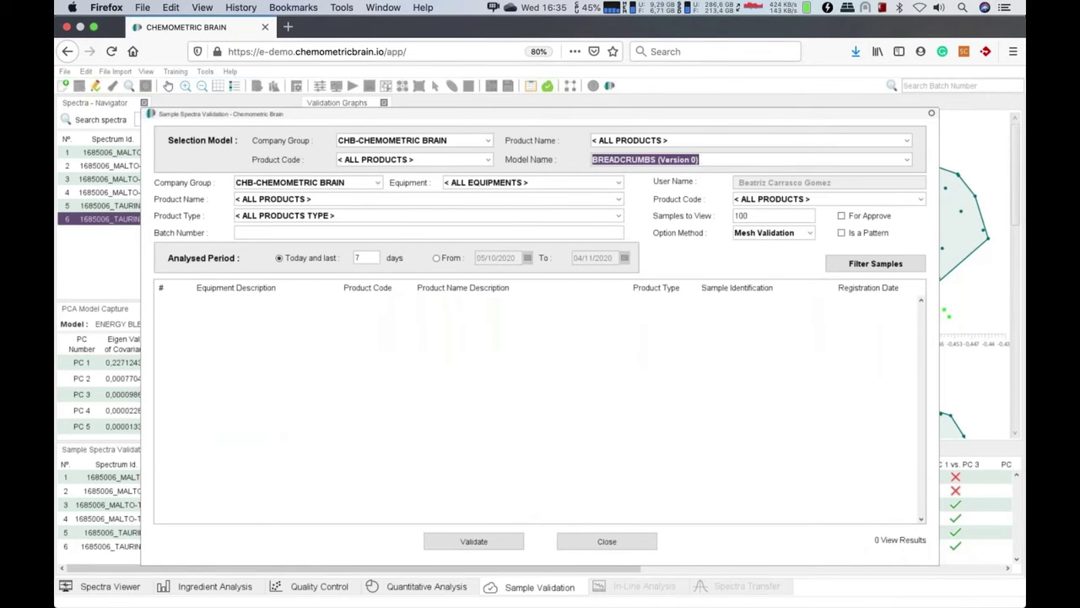
type("ener")
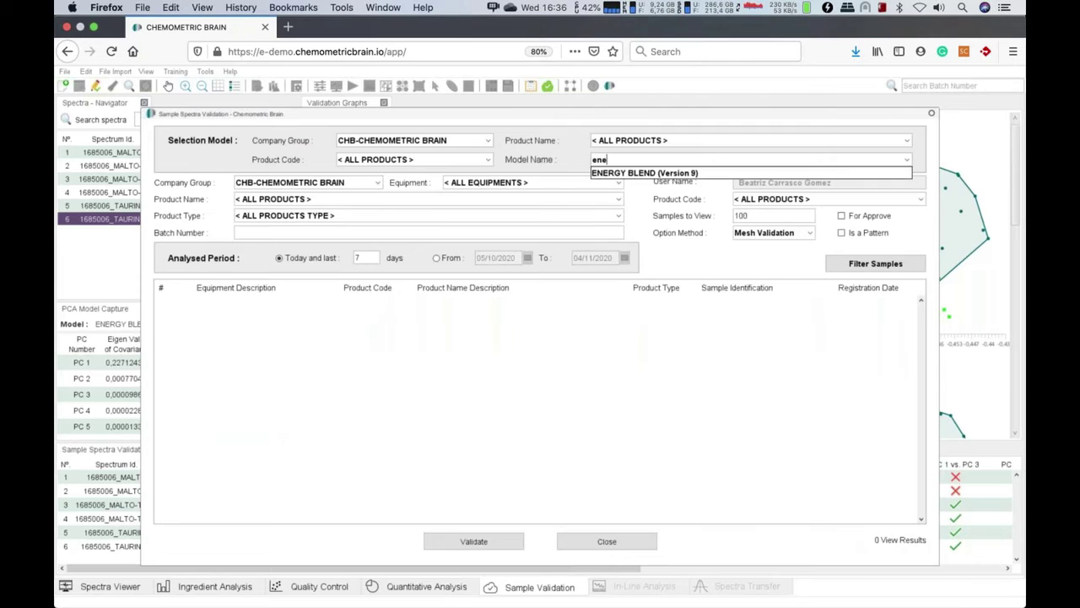
key("Down")
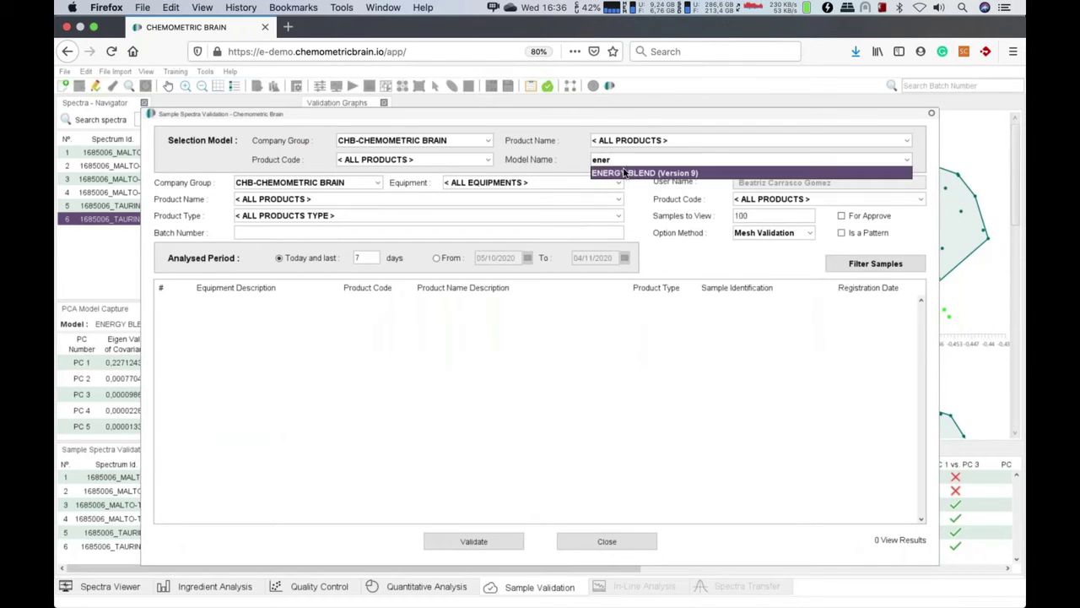
key("Return")
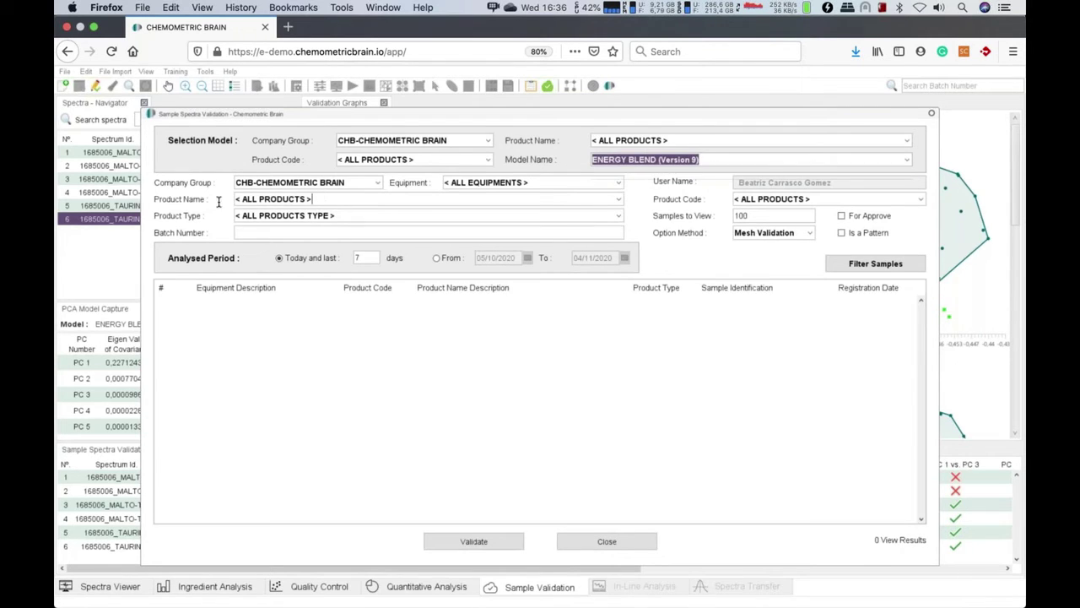
Step: Filter the samples by the product name ENERGY BLEND with an analysed period of the last 100 days
left_click(292, 197)
type("energ")
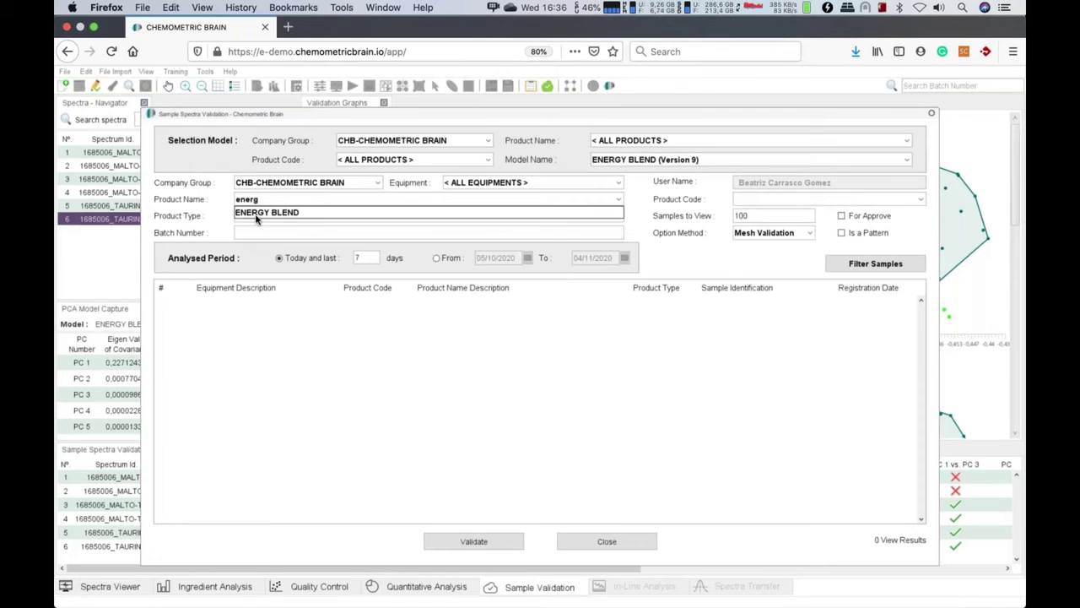
key("Down")
key("Return")
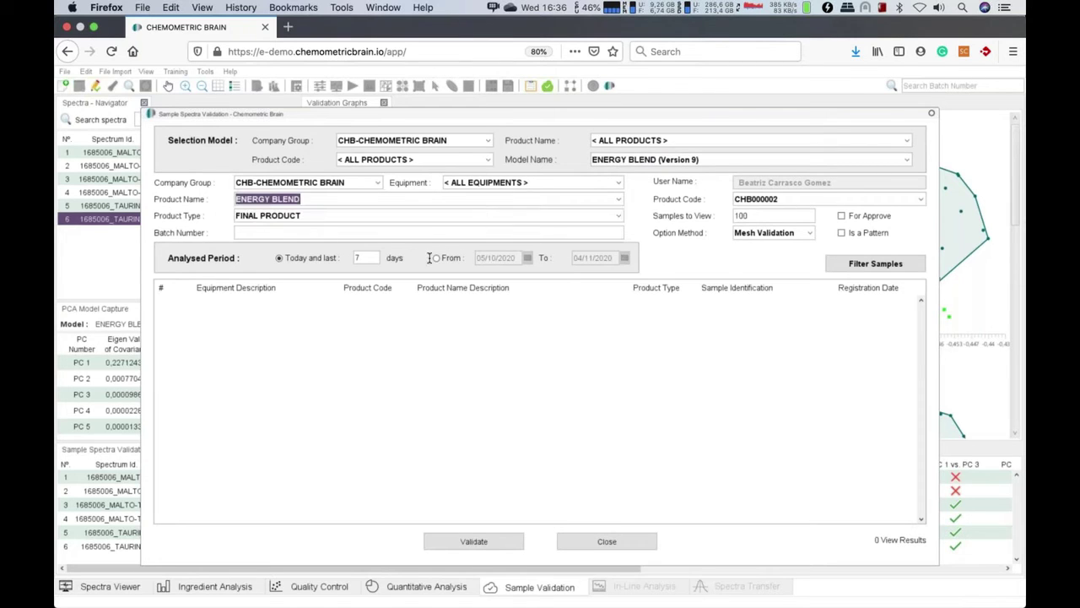
double_click(358, 258)
type("100")
left_click(856, 263)
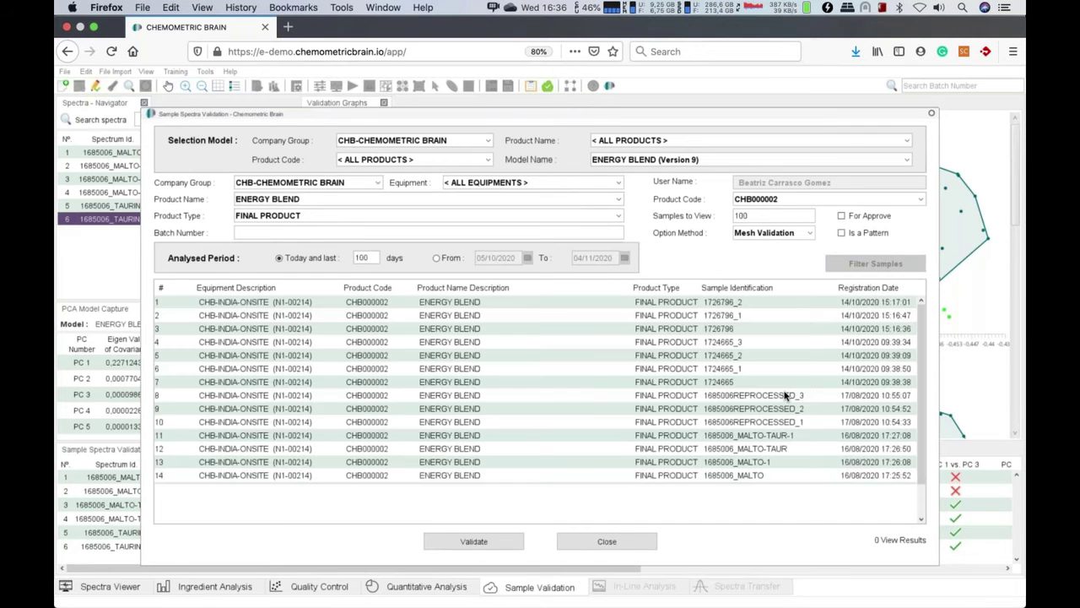
Step: Select samples 1685006REPROCESSED_1, 1685006REPROCESSED_2 and 1685006REPROCESSED_3 and validate them against the model
left_click(773, 422)
key("shift+Up")
key("shift+Up")
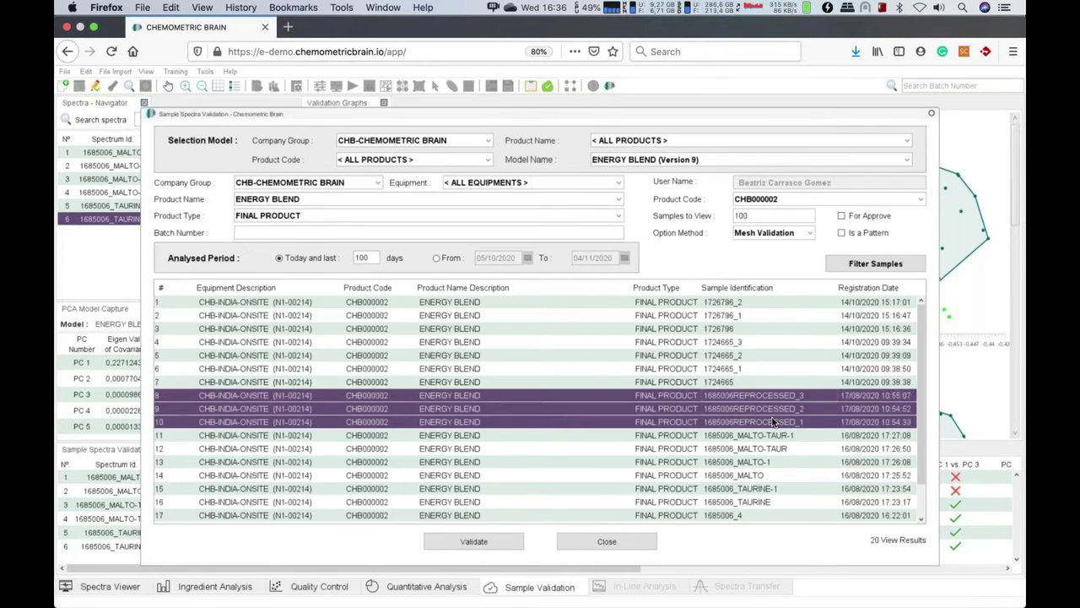
left_click(487, 544)
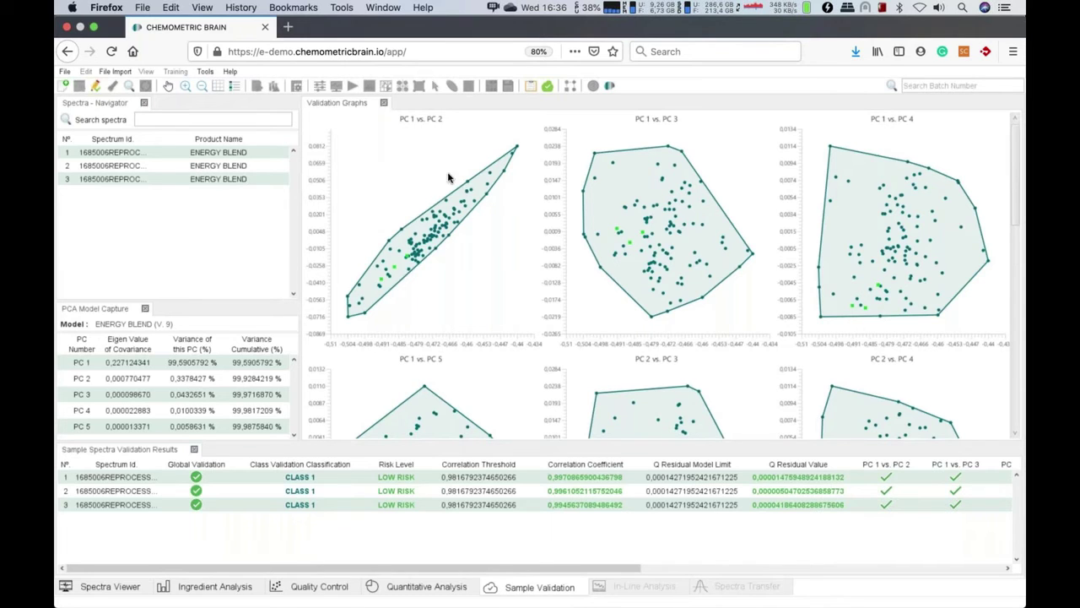
Step: Open a new sample spectra validation and set its model to MOZZARELLA (Version 1)
left_click(548, 86)
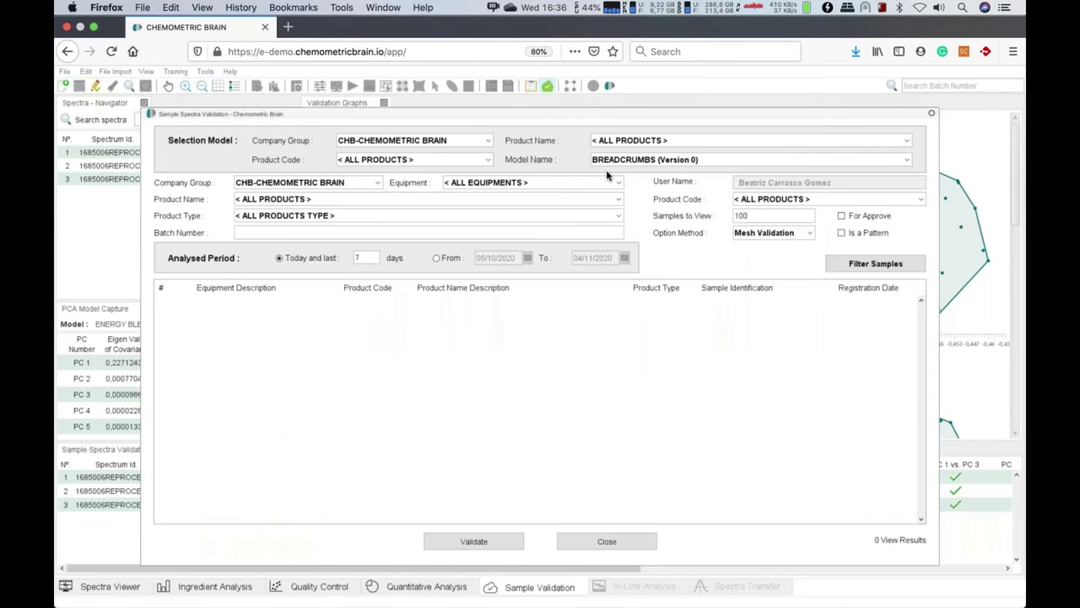
triple_click(603, 160)
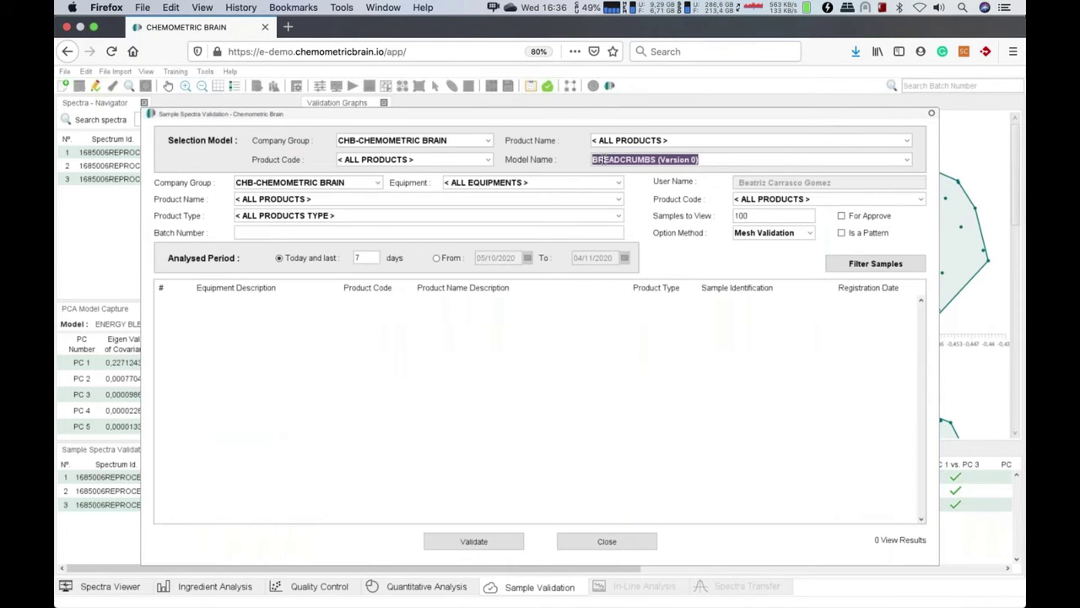
type("mozz")
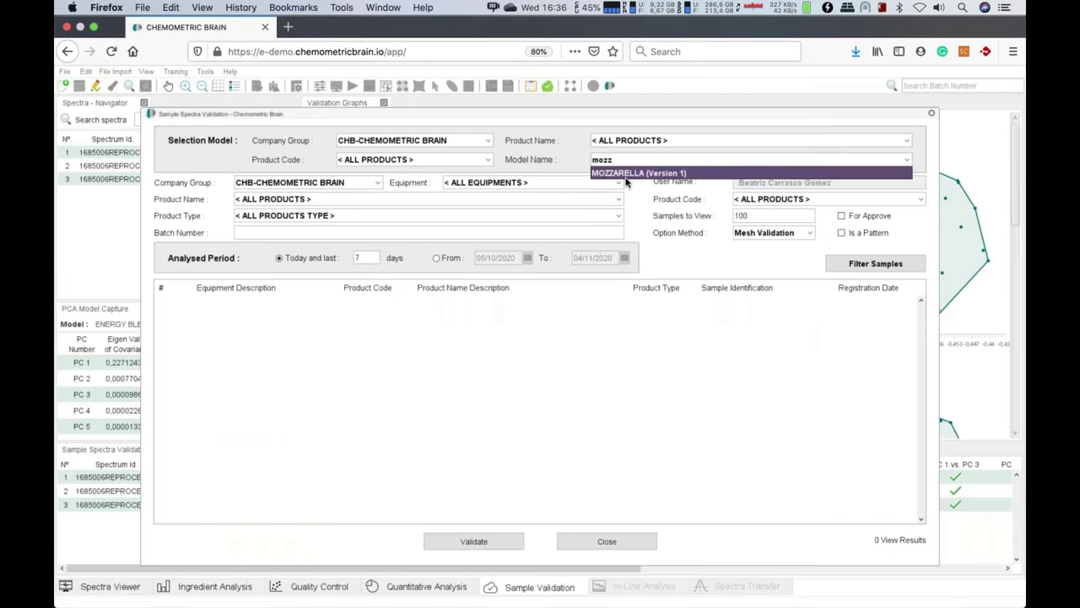
left_click(626, 174)
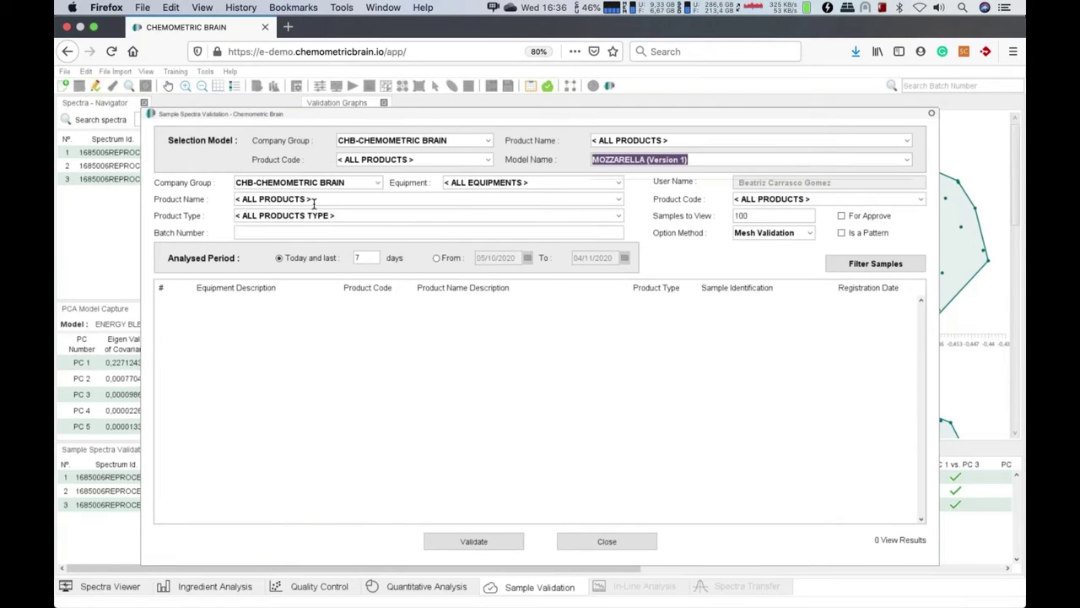
Step: Filter the samples by the product name MOZZARELLA
left_click(236, 198)
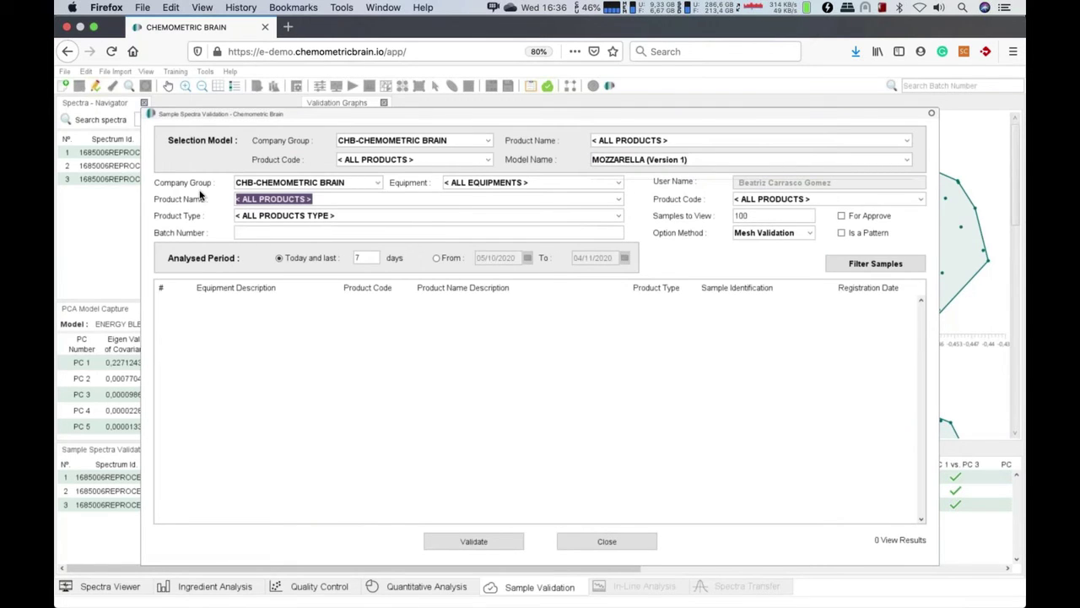
type("m")
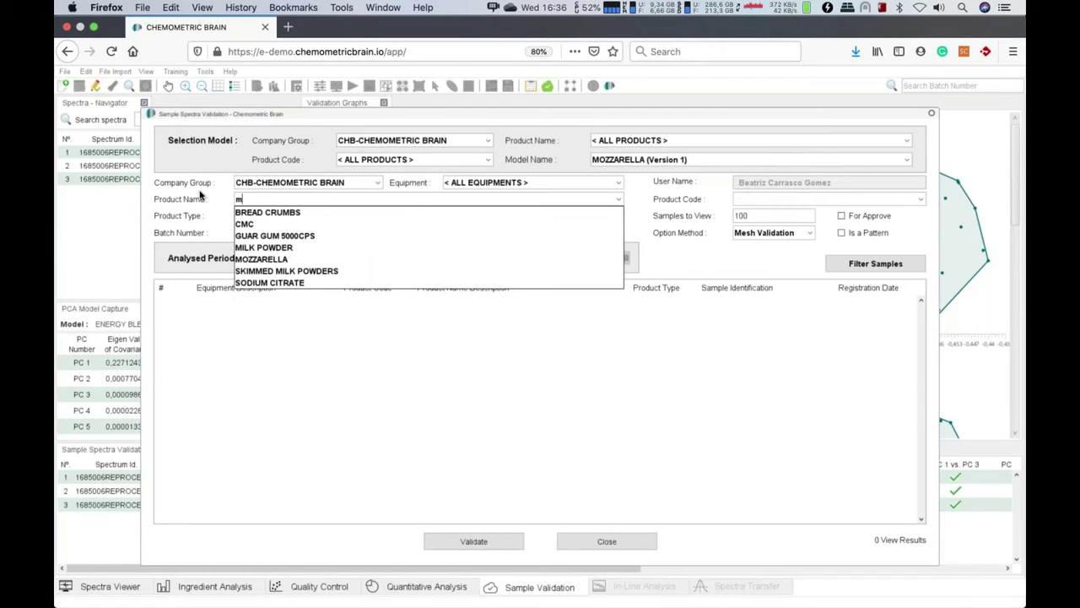
type("o")
key("Down")
key("Return")
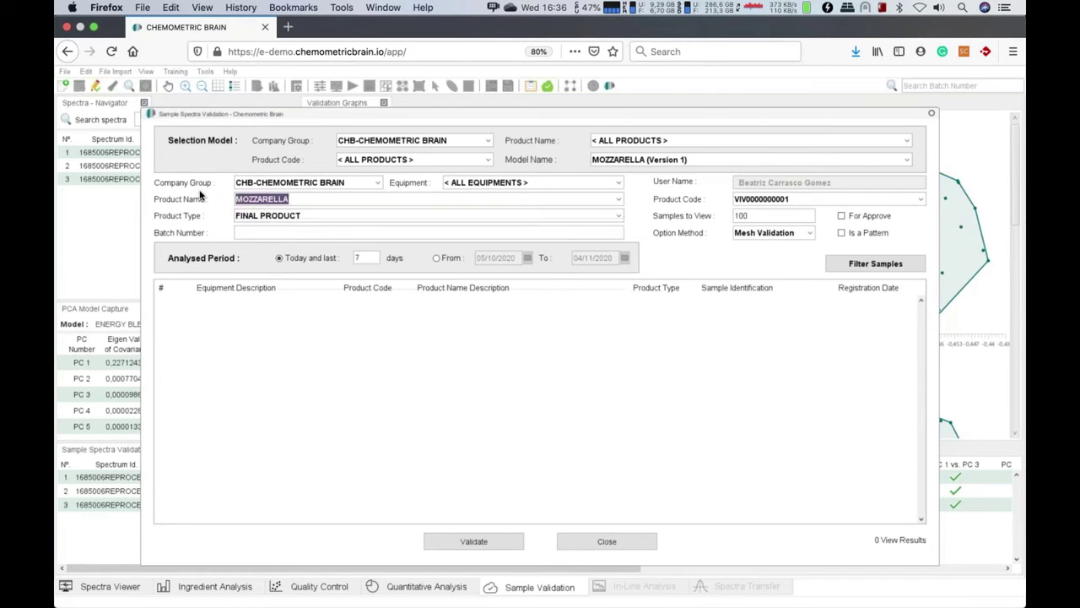
left_click(856, 267)
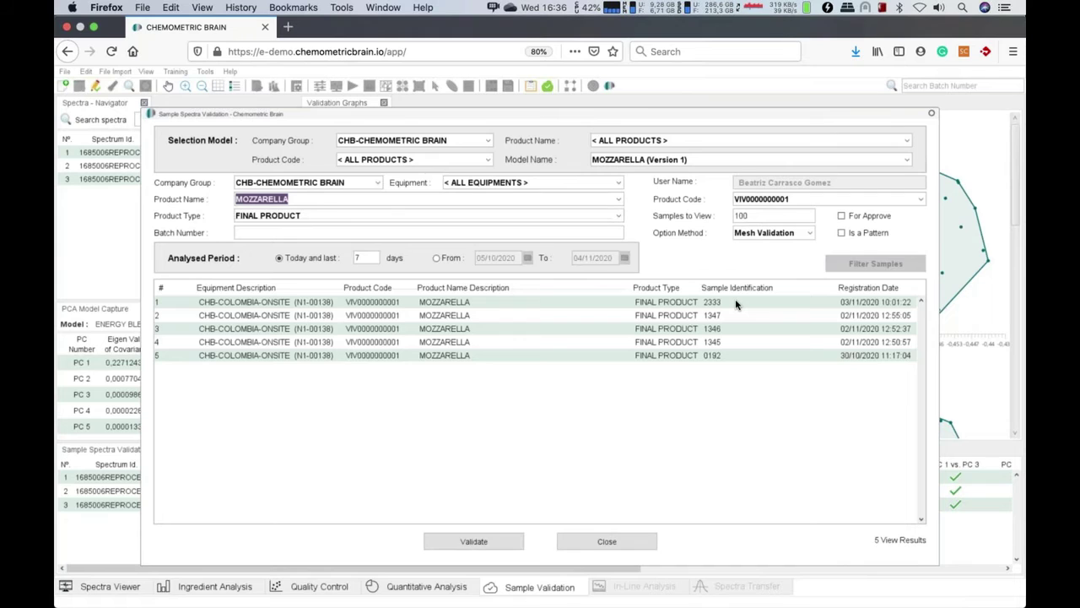
Step: Select the mozzarella samples 2333, 1347, 1346, 1345 and 0192 and validate them against the model
left_click(713, 304)
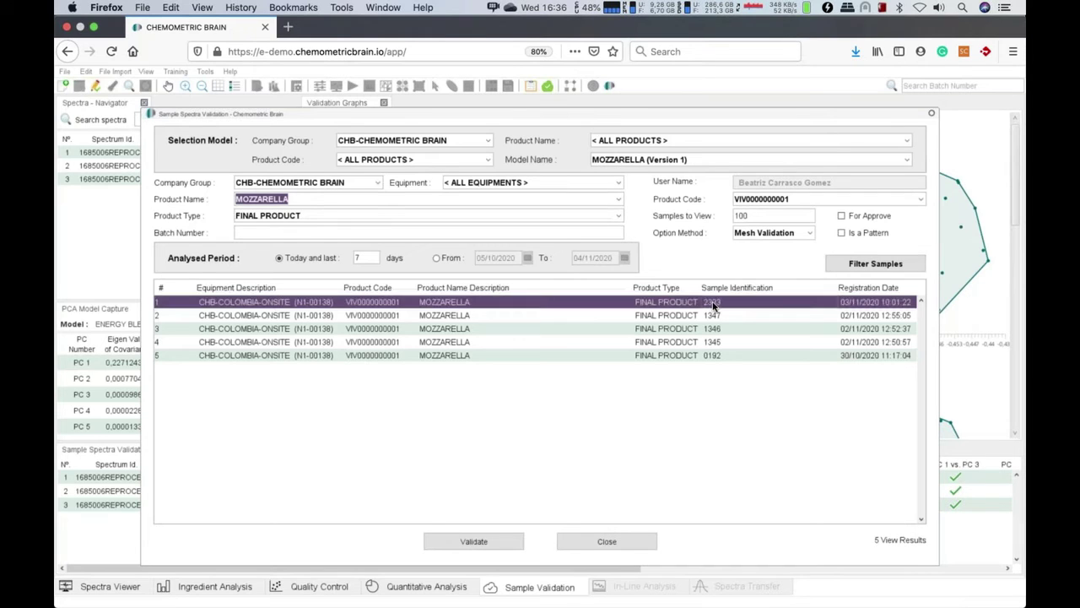
key("shift+Down")
key("shift+Down")
key("shift+Down")
key("shift+Down")
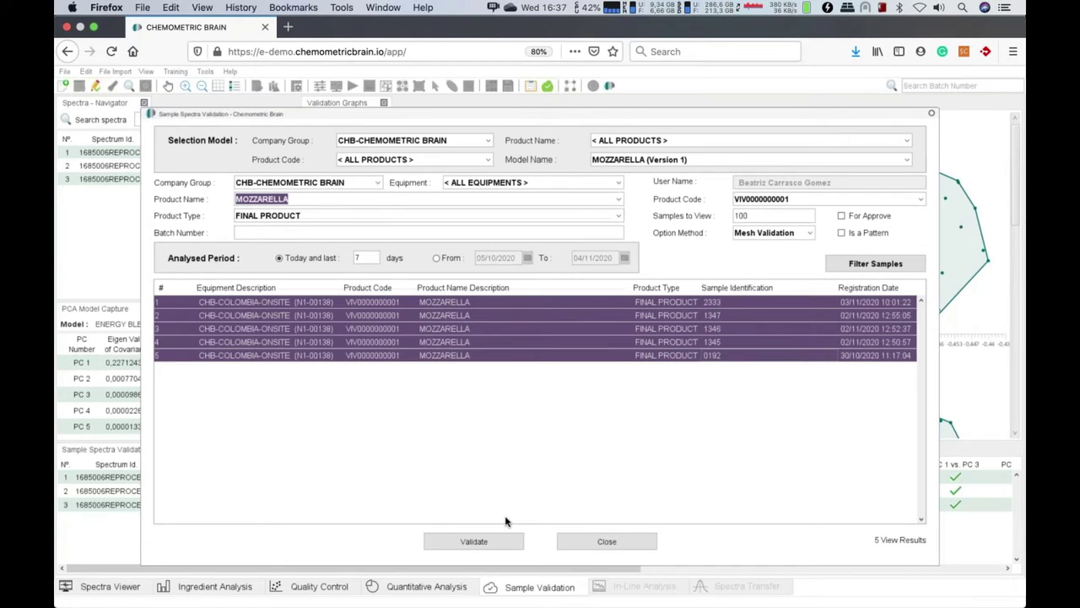
left_click(473, 540)
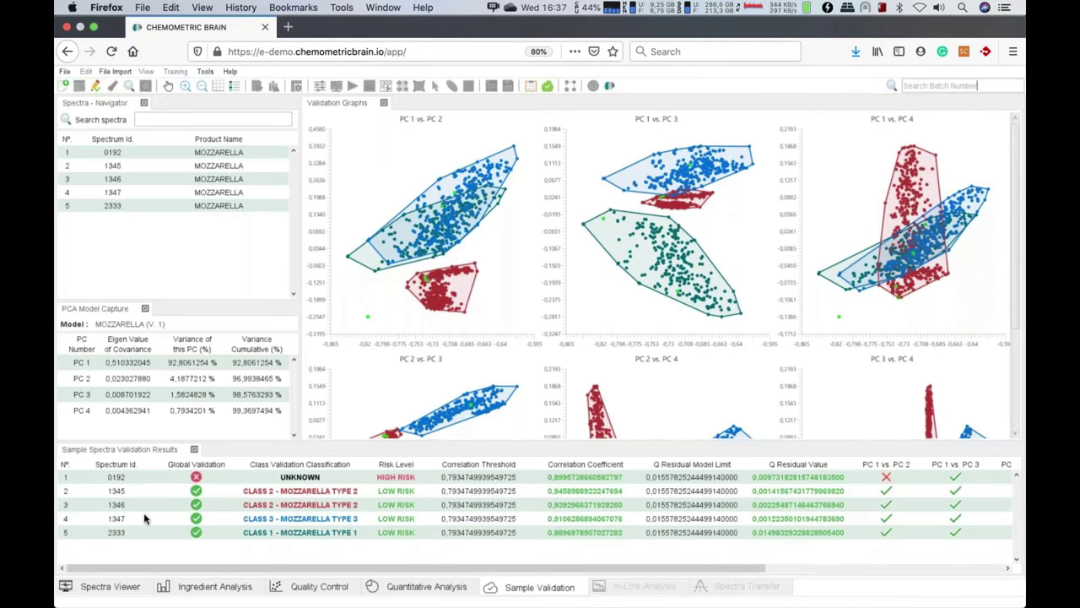
Step: Locate mozzarella sample 0192 in the validation graphs
left_click(106, 157)
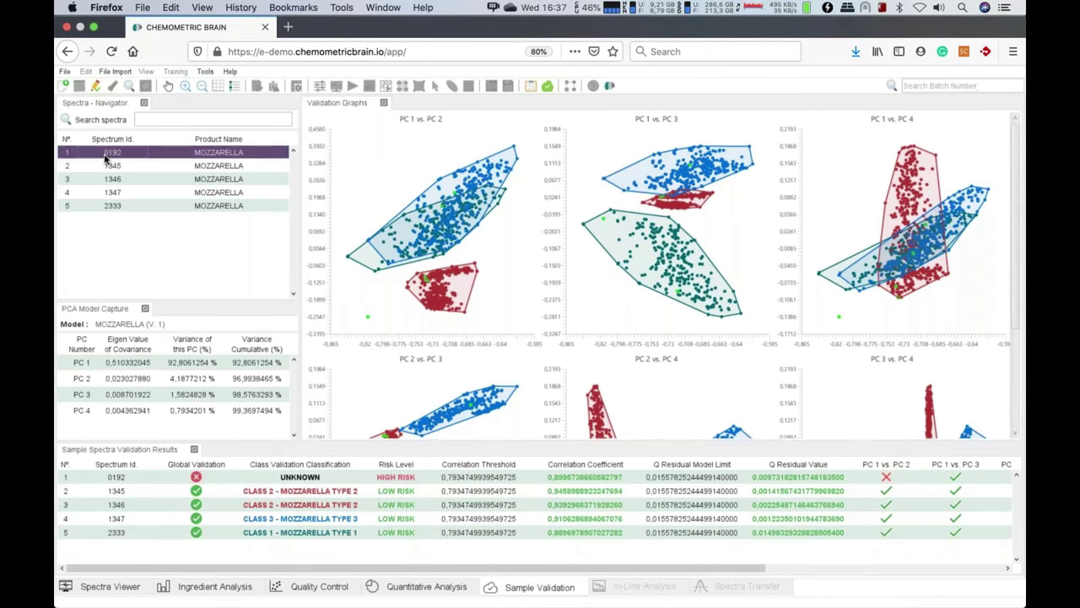
left_click(369, 318)
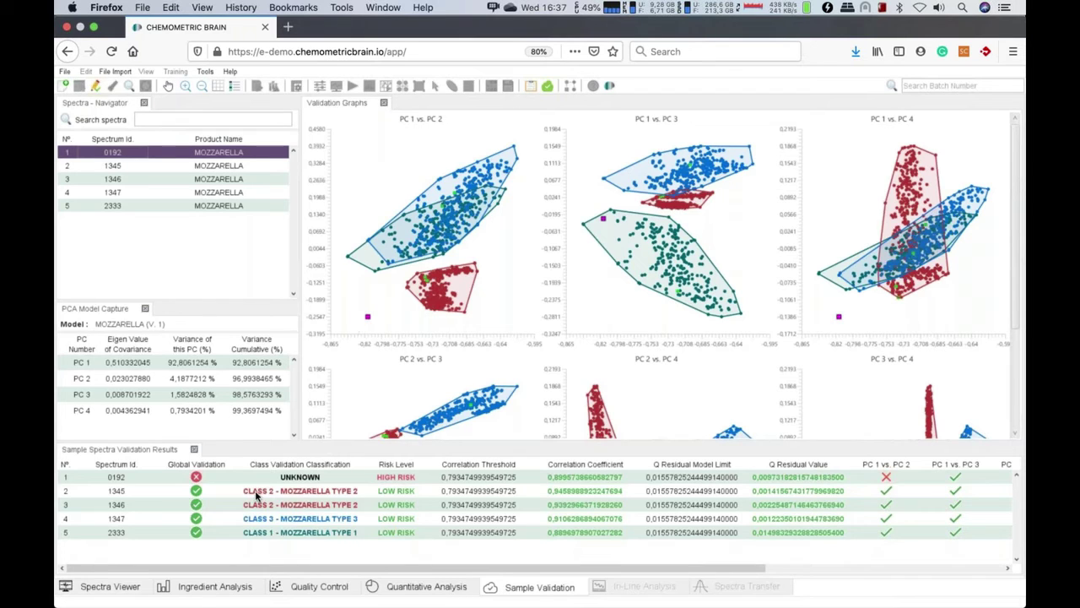